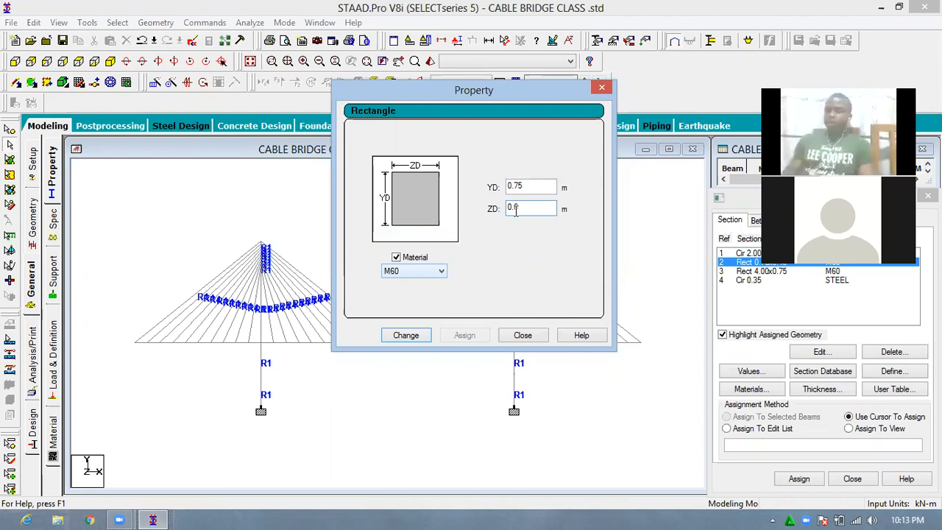
Apply the 0.75 m by 0.60 m rectangular dimensions with M60 material to section property 2
click(398, 336)
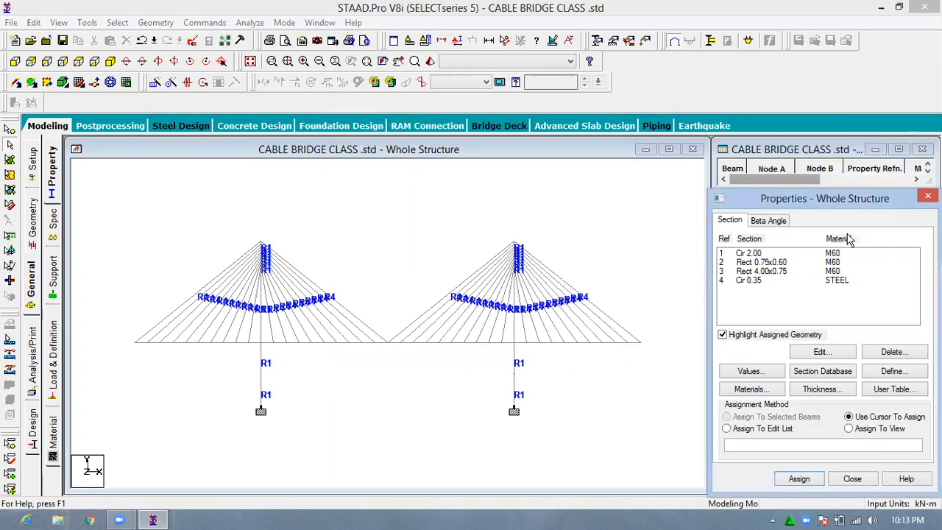
drag(862, 201, 860, 148)
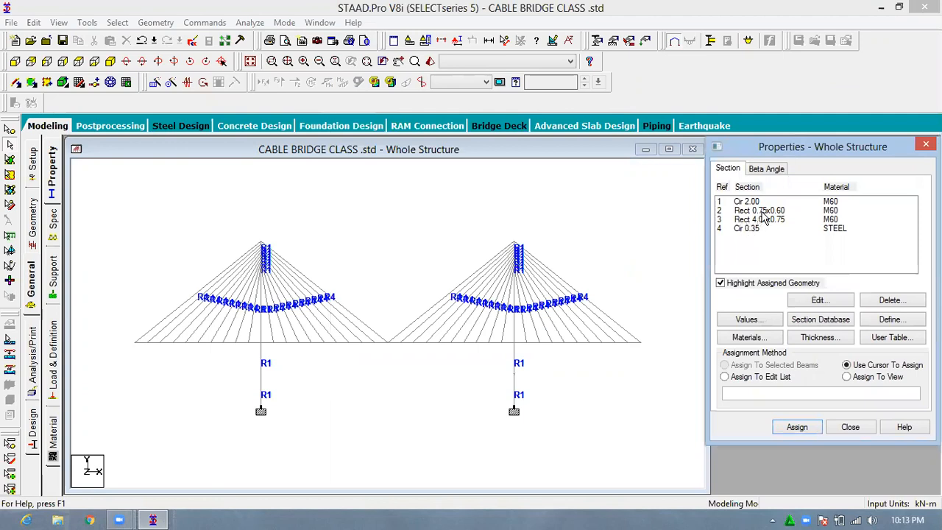
Select the beams for the Rect 0.75x0.60 section, excluding the upper and lower tower cross beams so only the deck is included
click(761, 211)
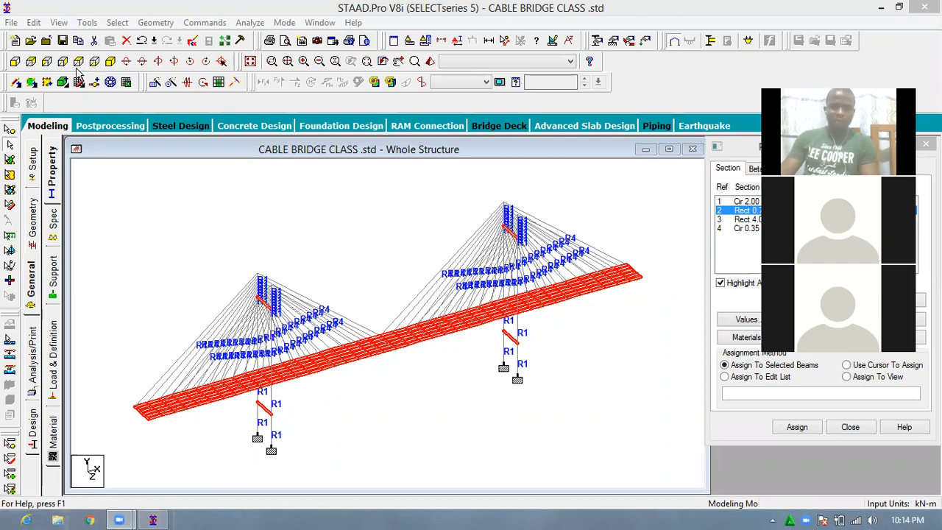
click(46, 61)
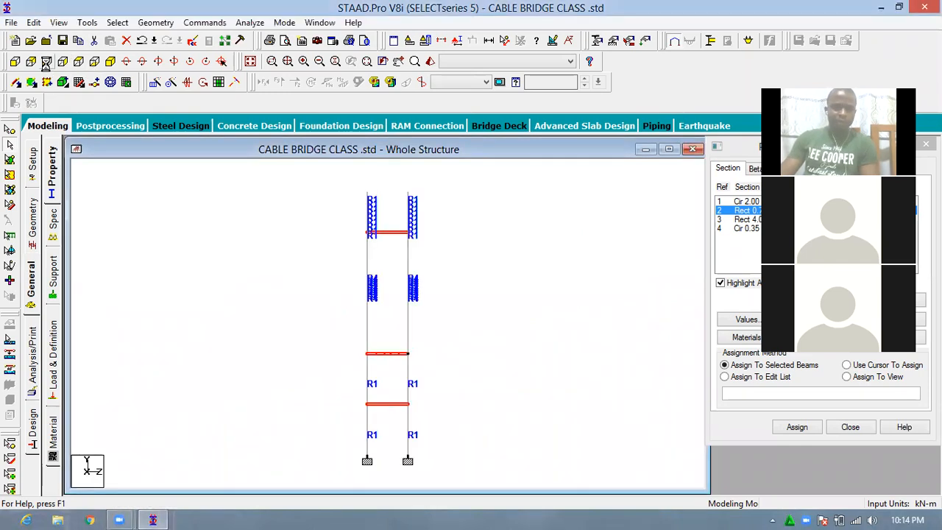
ctrl+click(389, 233)
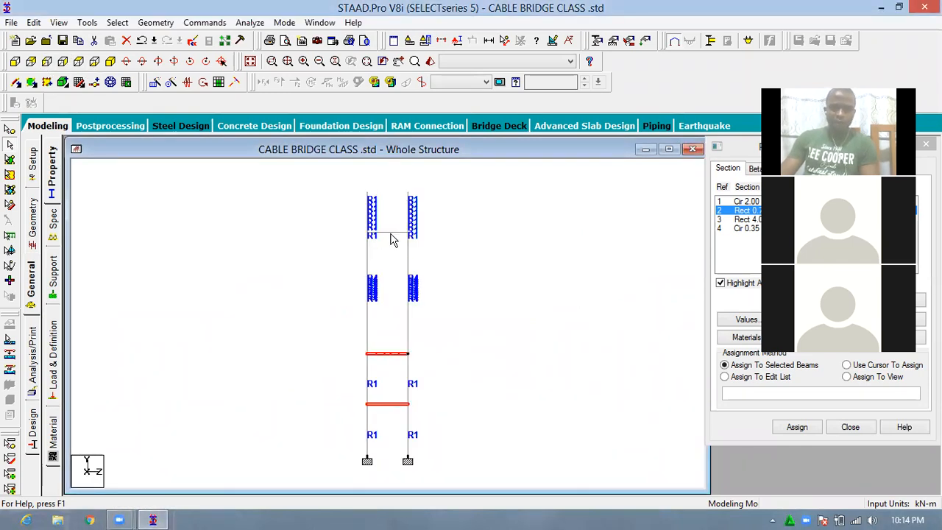
scroll(481, 200, down, 1)
scroll(483, 209, down, 1)
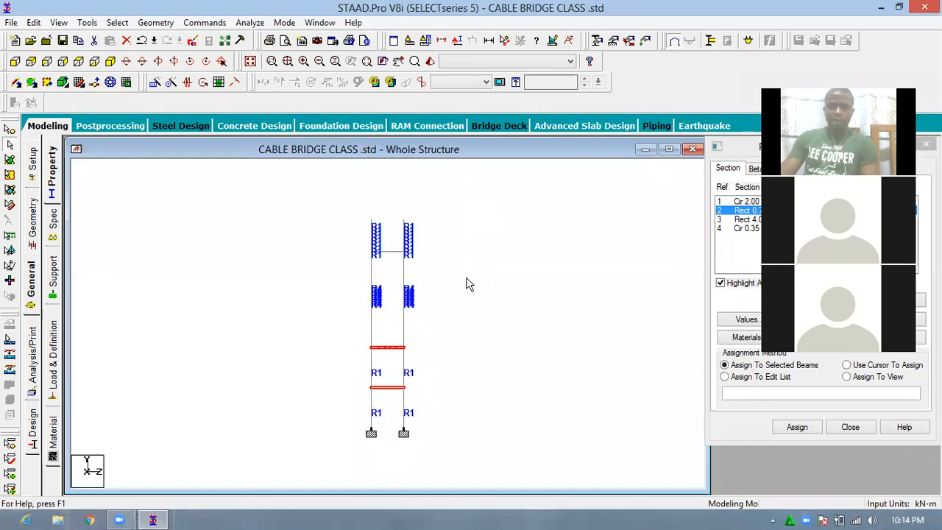
ctrl+click(390, 389)
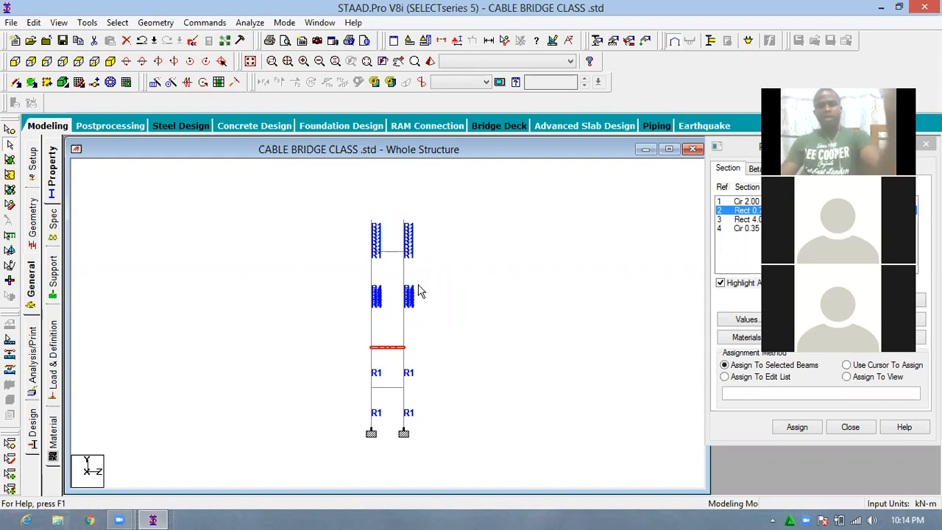
Assign the Rect 0.75x0.60 section to the selected deck beams and clear the selection
click(111, 62)
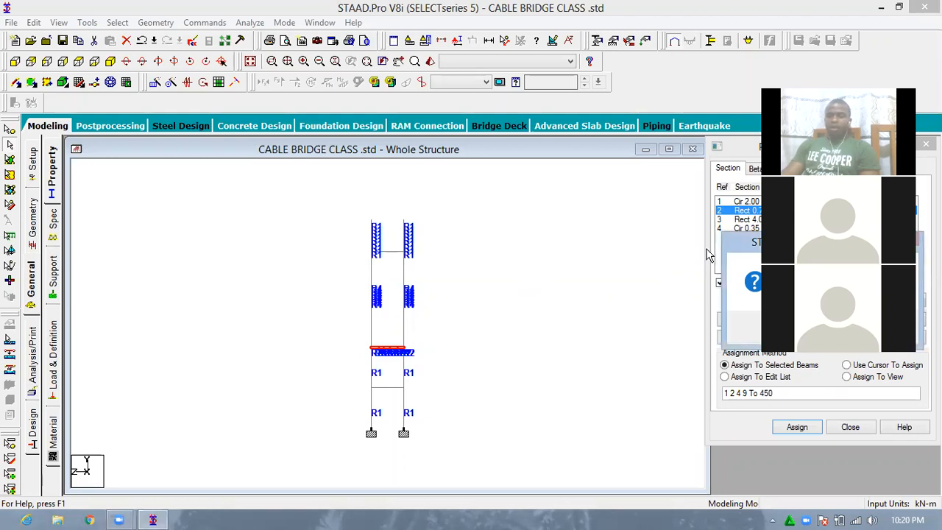
drag(743, 248, 586, 225)
click(663, 300)
click(395, 279)
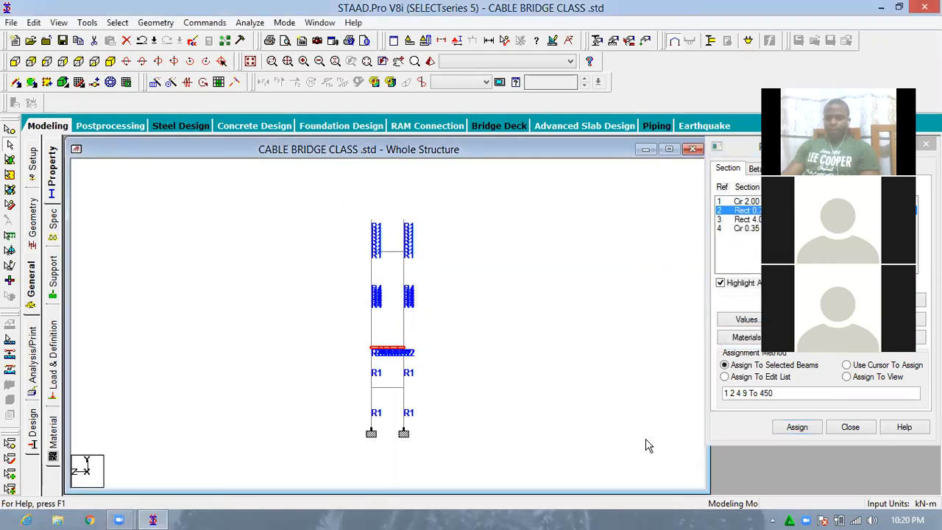
click(564, 304)
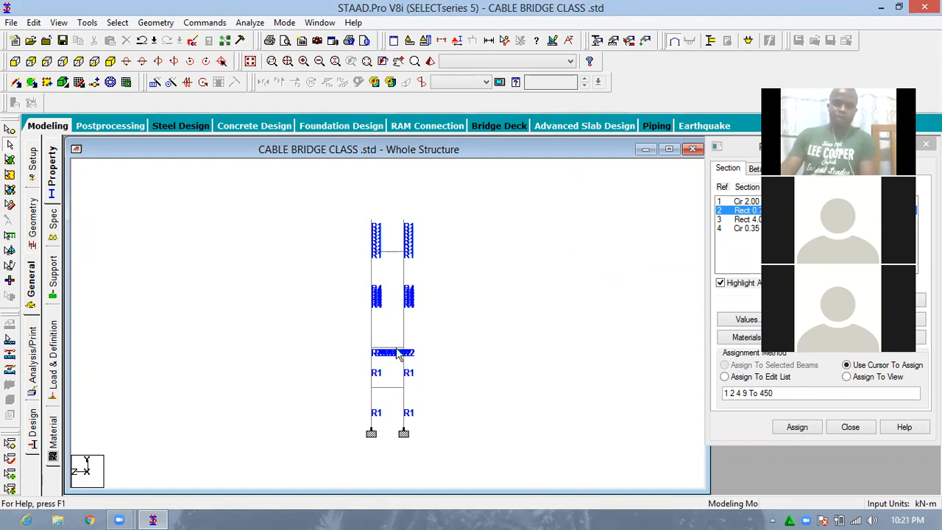
Assign the Rect 4.00x0.75 section to the upper and lower tower cross beams and clear the selection
scroll(393, 406, up, 2)
drag(388, 416, 381, 371)
ctrl+drag(391, 266, 383, 191)
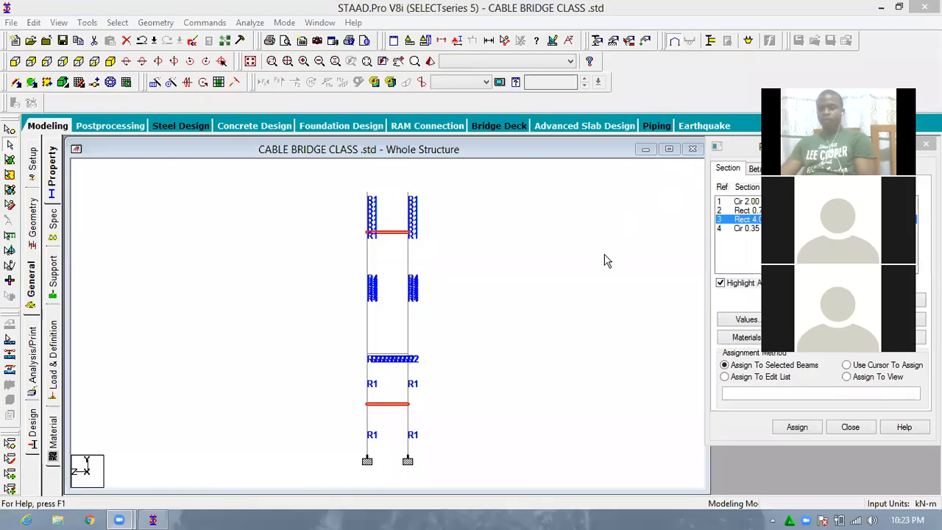
click(594, 252)
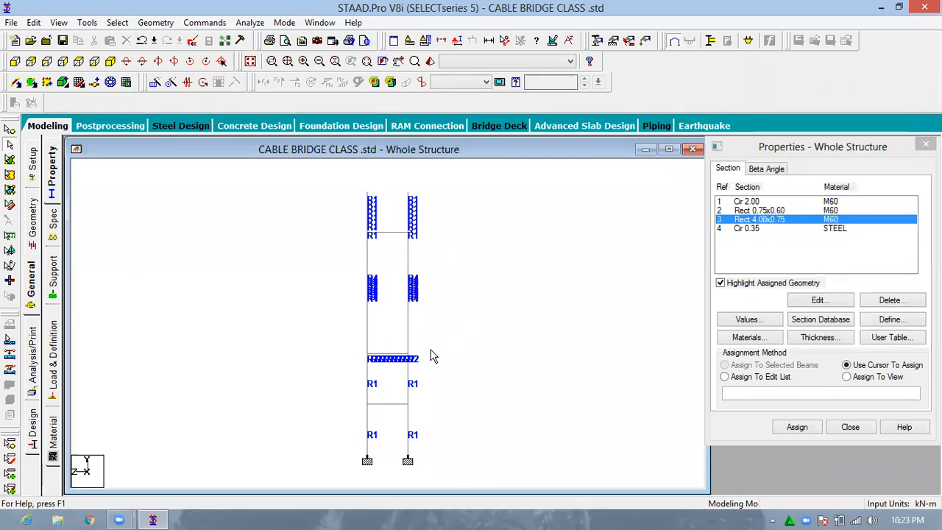
drag(394, 247, 387, 195)
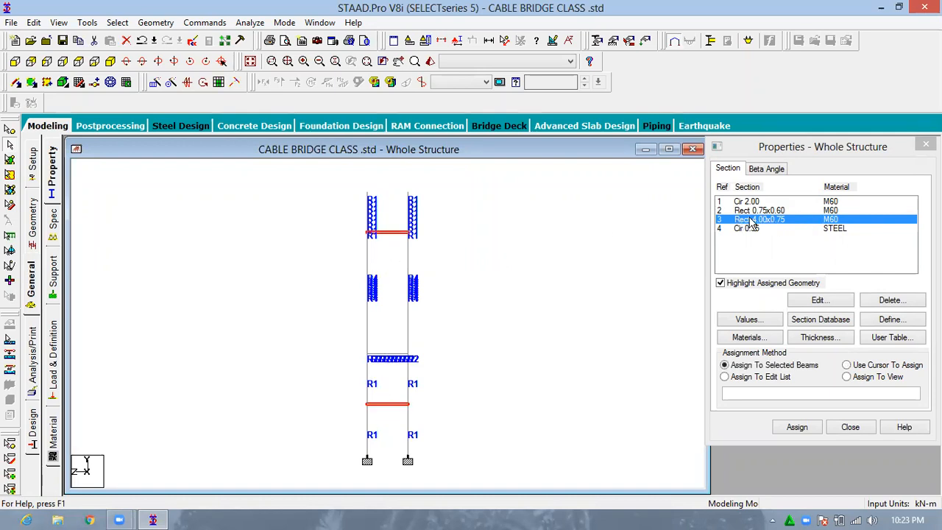
click(796, 427)
click(835, 328)
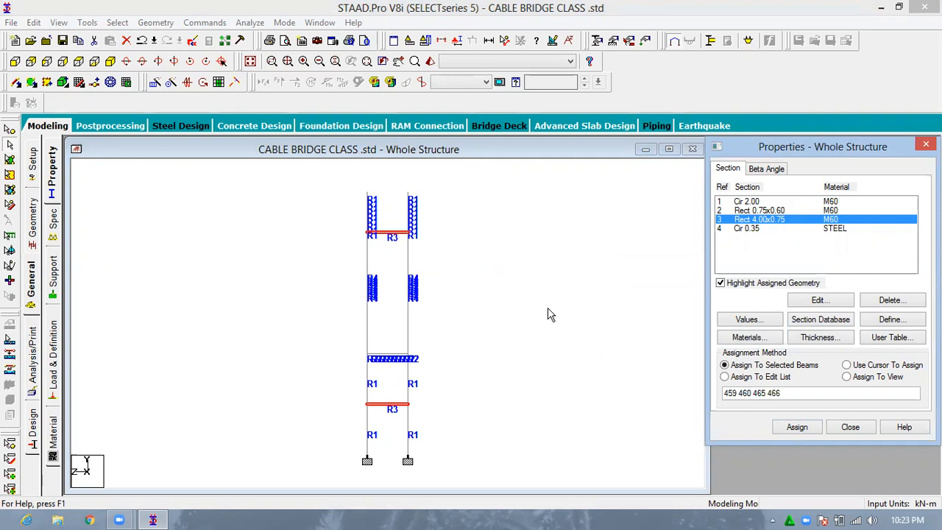
click(503, 296)
Inspect the whole bridge in a 3D rendering from several angles, and close the rendered view
right_click(496, 221)
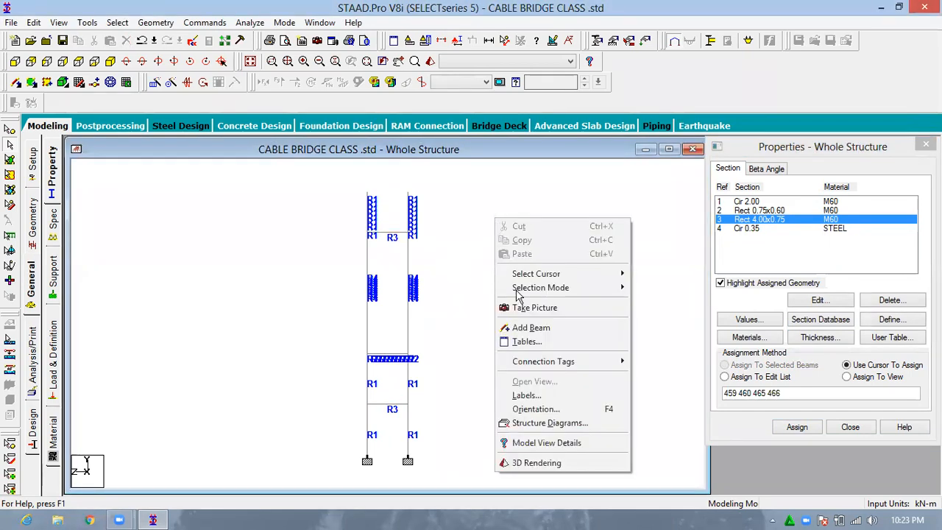
click(548, 463)
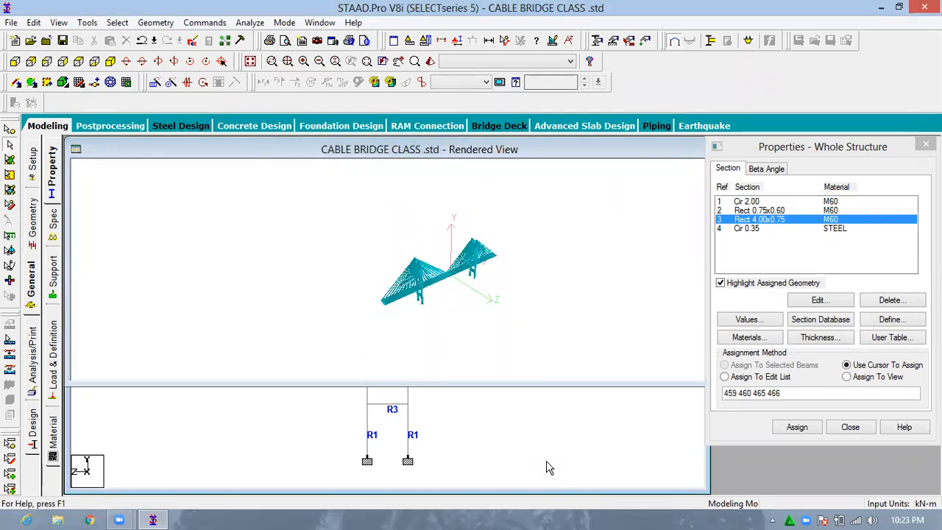
scroll(480, 277, up, 5)
right_click(410, 312)
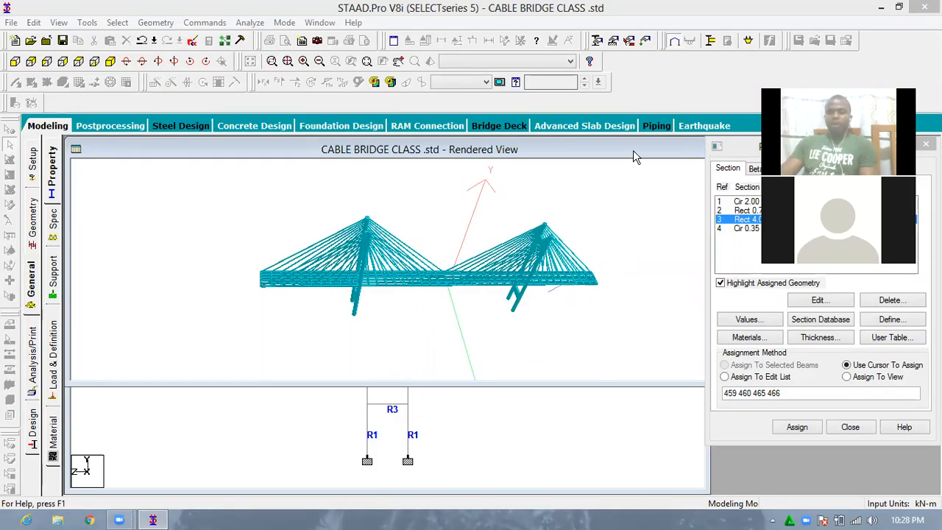
drag(662, 153, 532, 159)
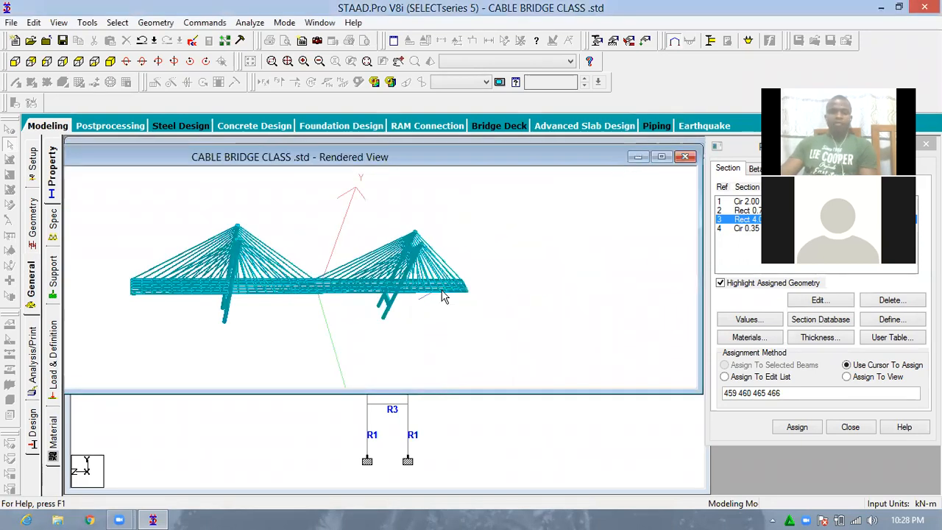
scroll(341, 302, up, 6)
drag(334, 338, 471, 338)
right_click(528, 312)
click(448, 319)
drag(471, 273, 512, 335)
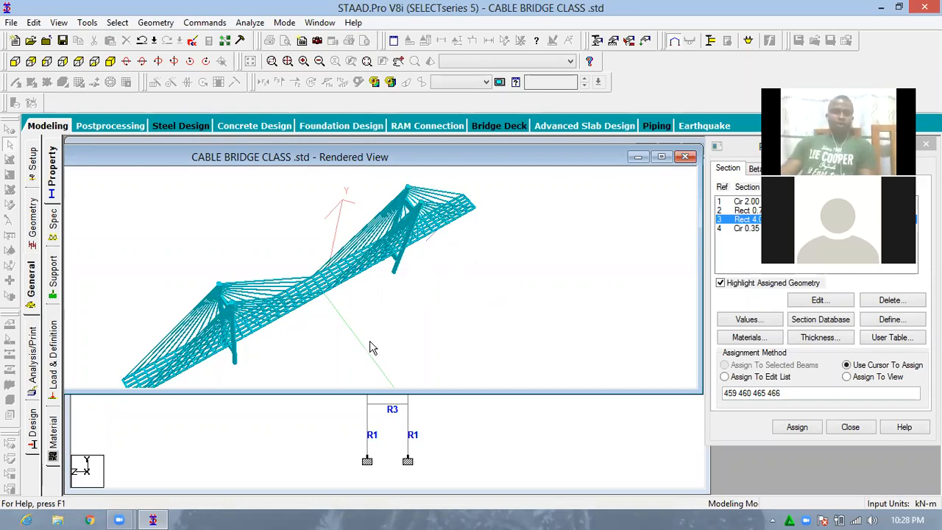
click(684, 157)
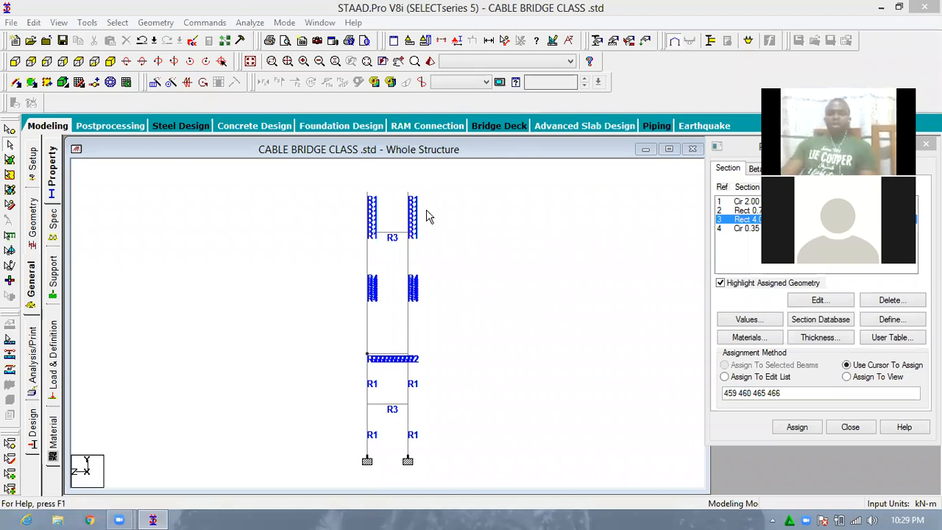
Add a cable member specification defined by an unstressed length of 0 m
scroll(429, 216, down, 1)
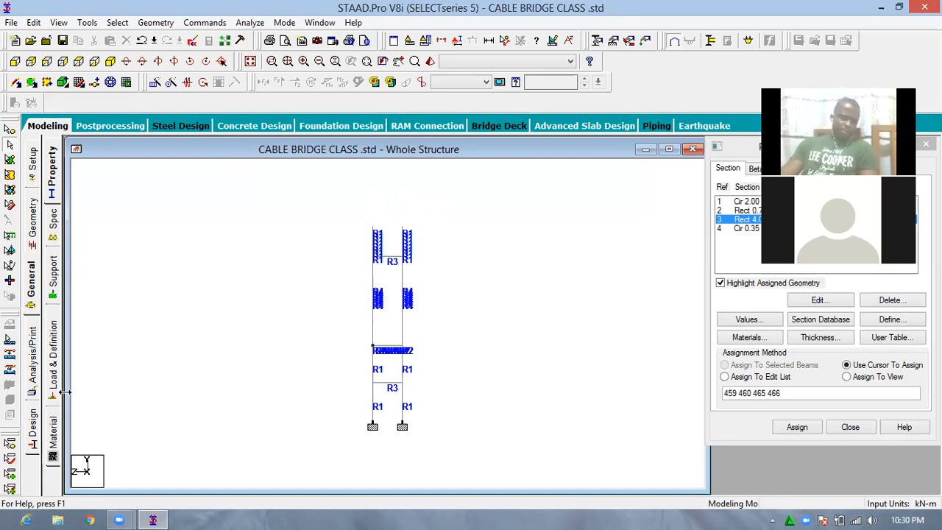
click(53, 220)
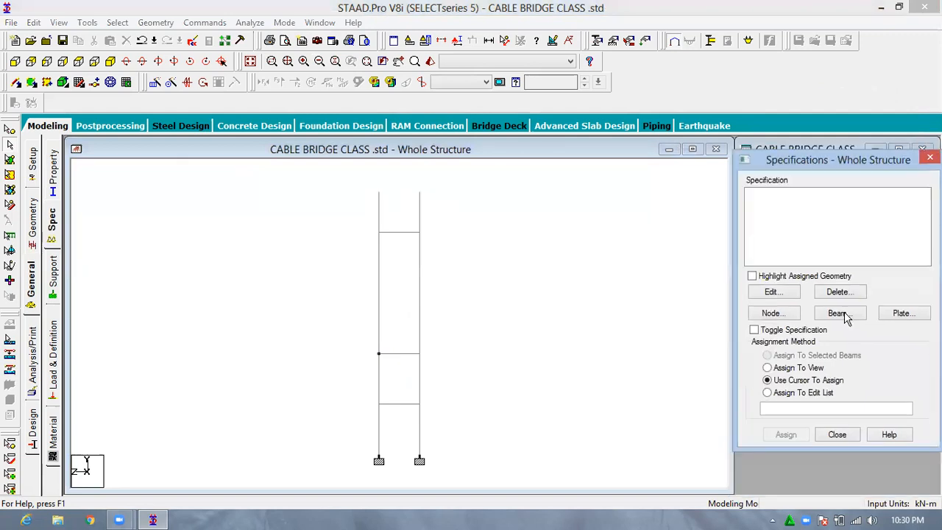
click(839, 313)
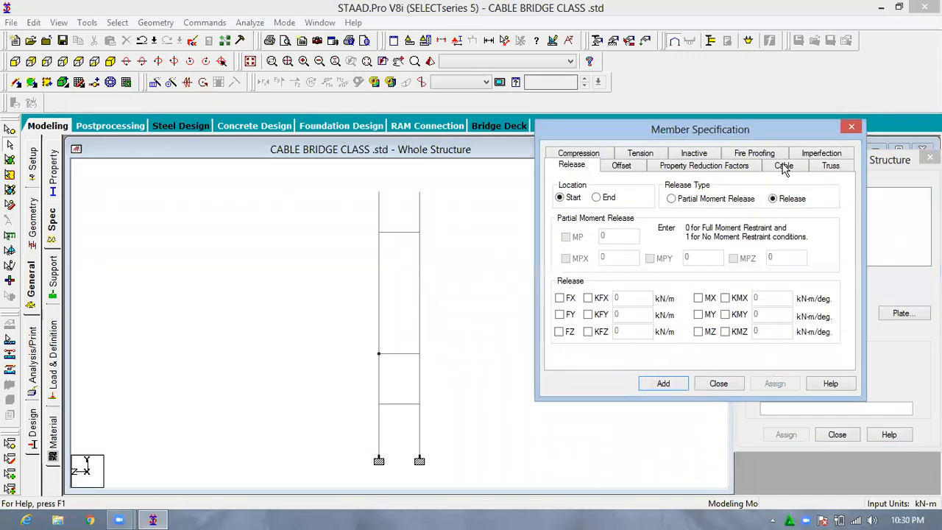
click(783, 166)
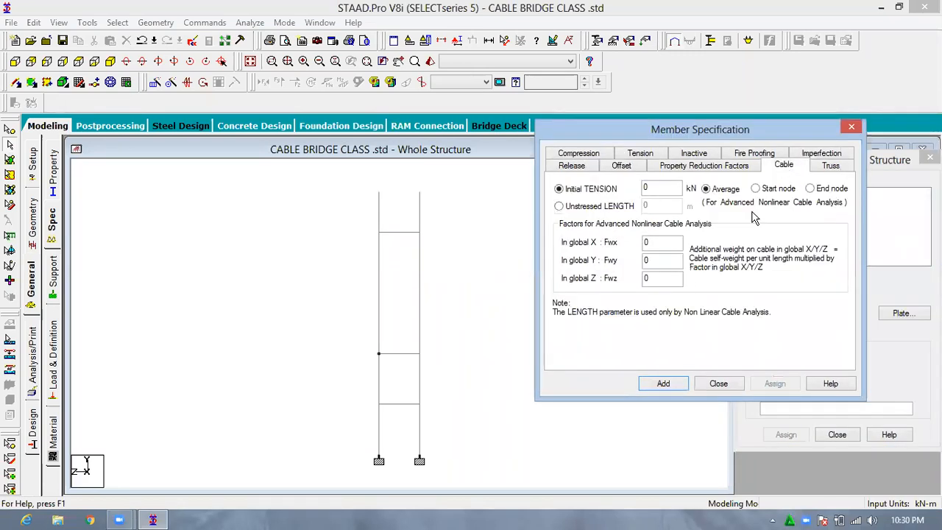
click(592, 208)
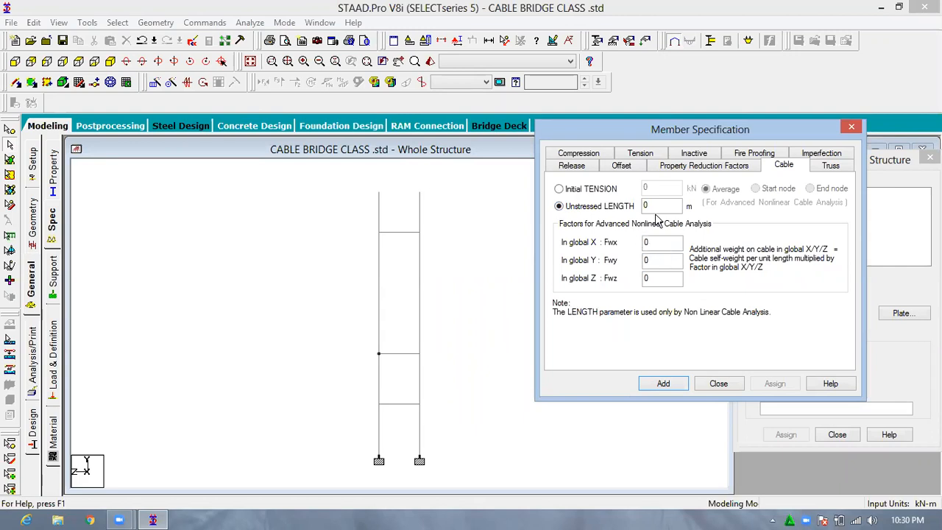
click(673, 386)
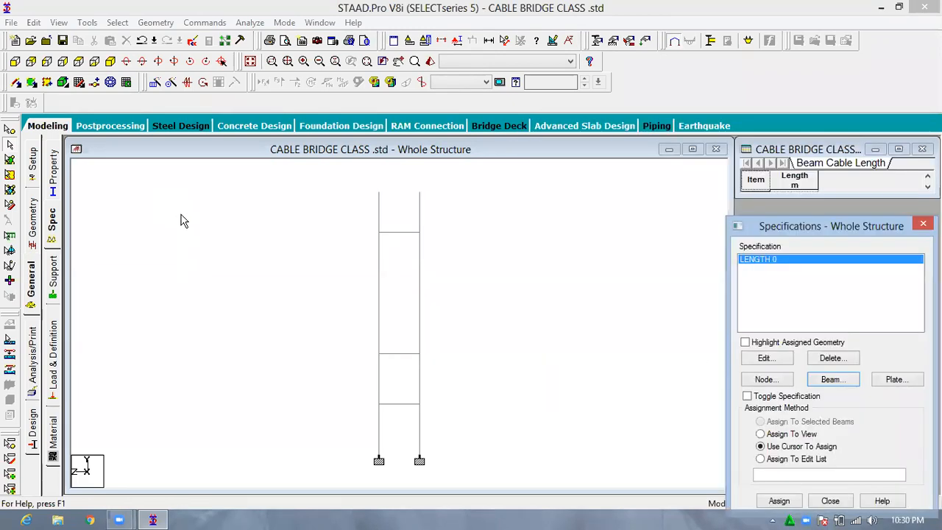
Show the section properties in an isometric view and select all the stay cables through their Cir 0.35 steel section
click(598, 41)
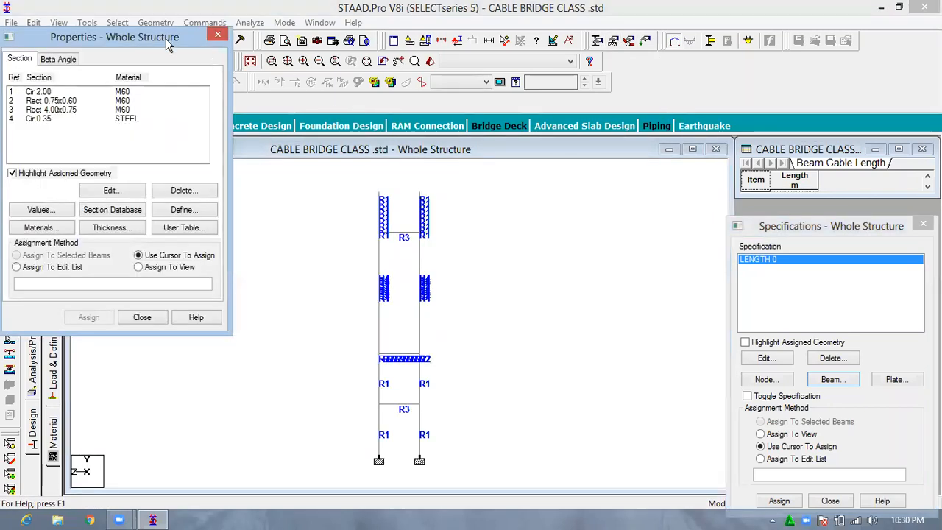
drag(165, 38, 727, 150)
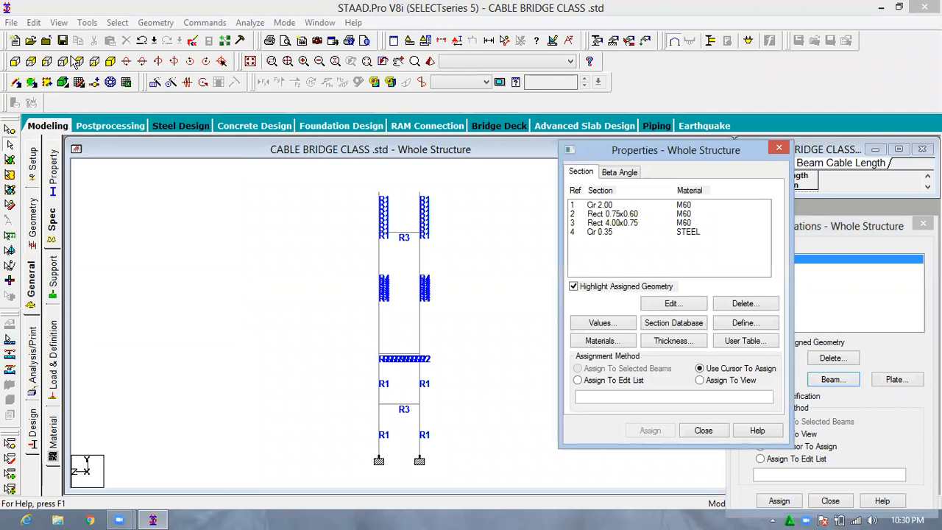
click(103, 64)
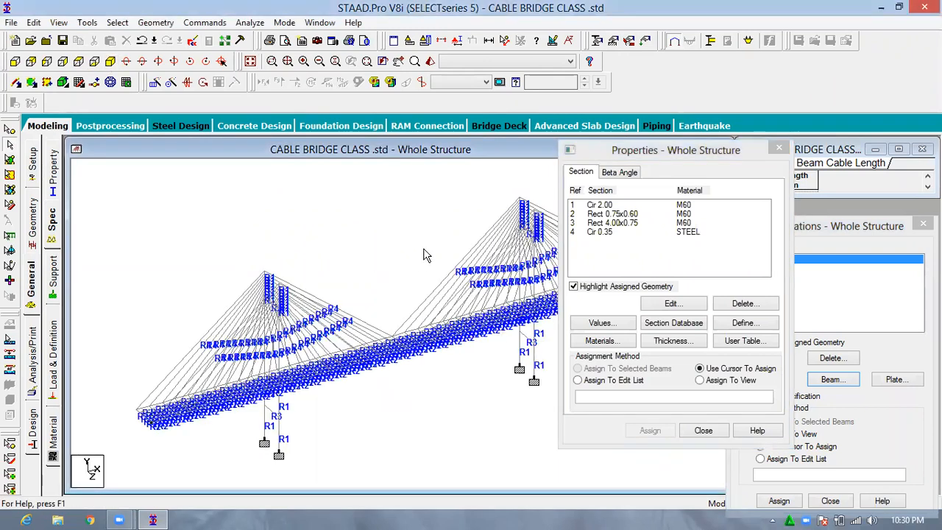
click(601, 231)
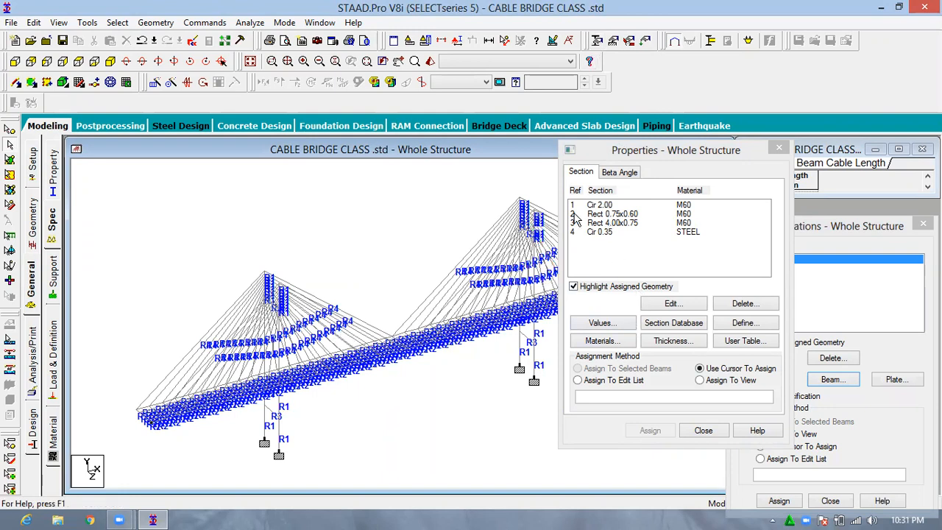
click(609, 231)
click(622, 214)
click(622, 223)
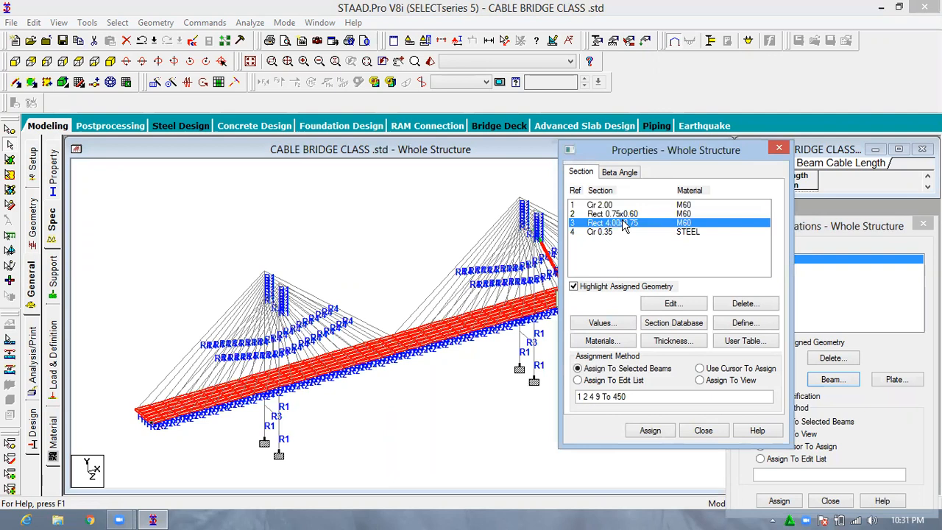
click(614, 232)
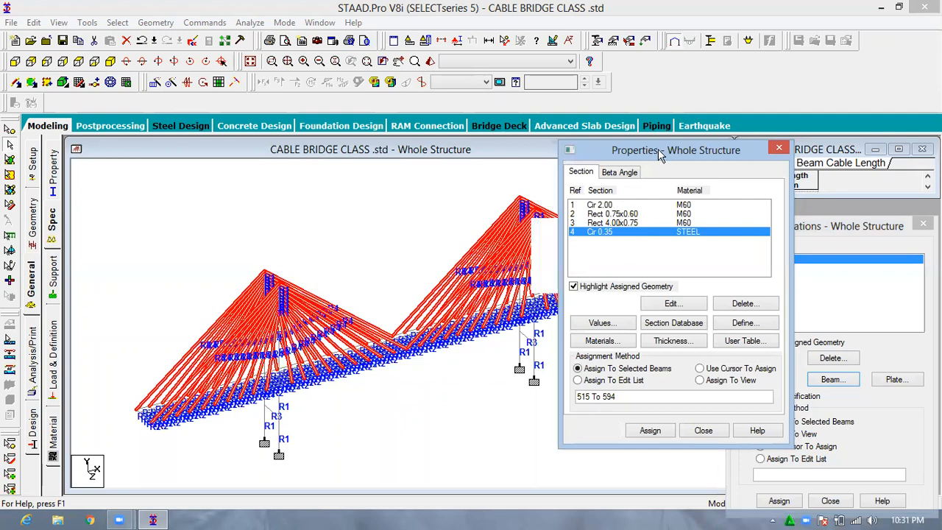
Assign the LENGTH 0 cable specification to the selected stay cables
drag(660, 150, 646, 16)
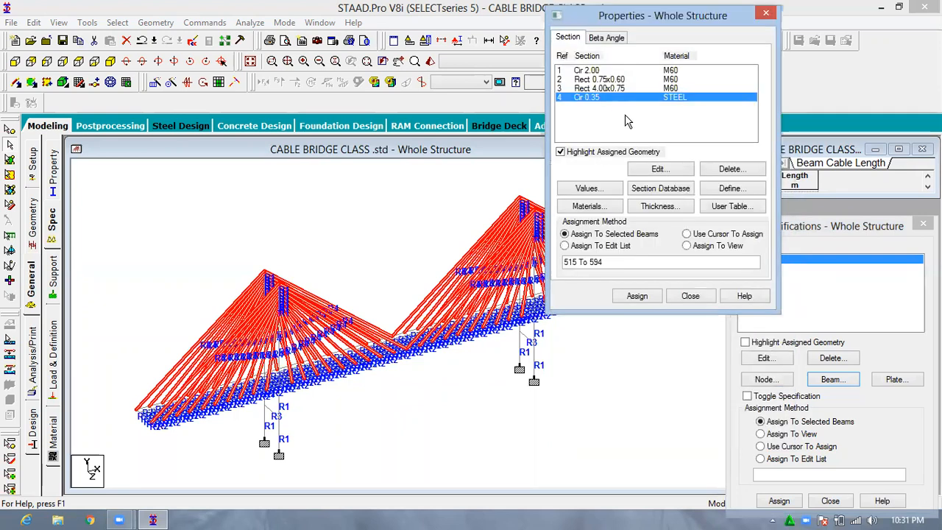
click(864, 225)
drag(859, 218, 839, 134)
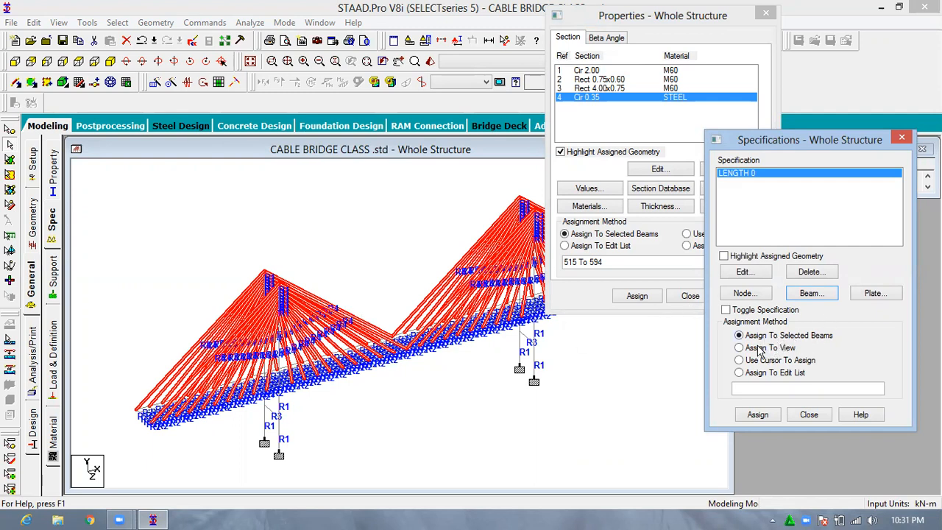
click(757, 415)
click(836, 317)
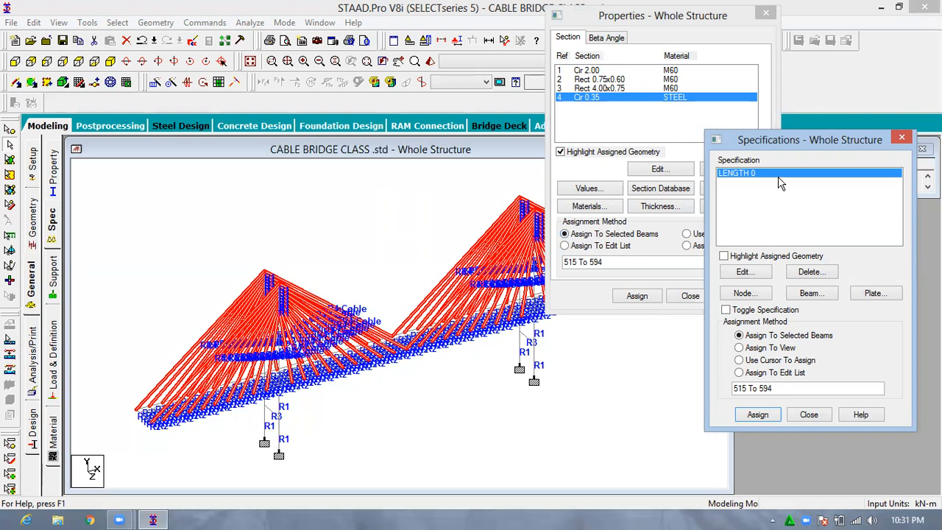
Close the cable specifications and highlight the members assigned to the M60 and STEEL materials
click(900, 139)
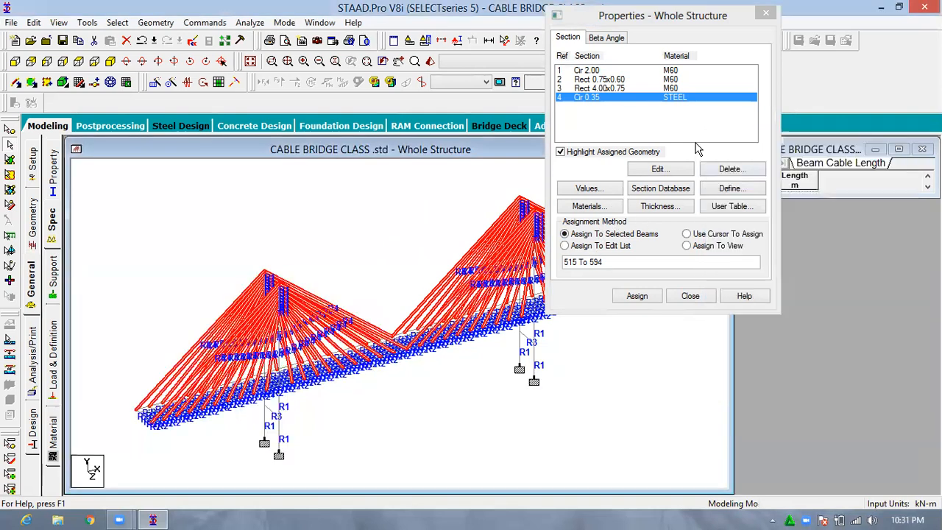
drag(699, 18, 831, 193)
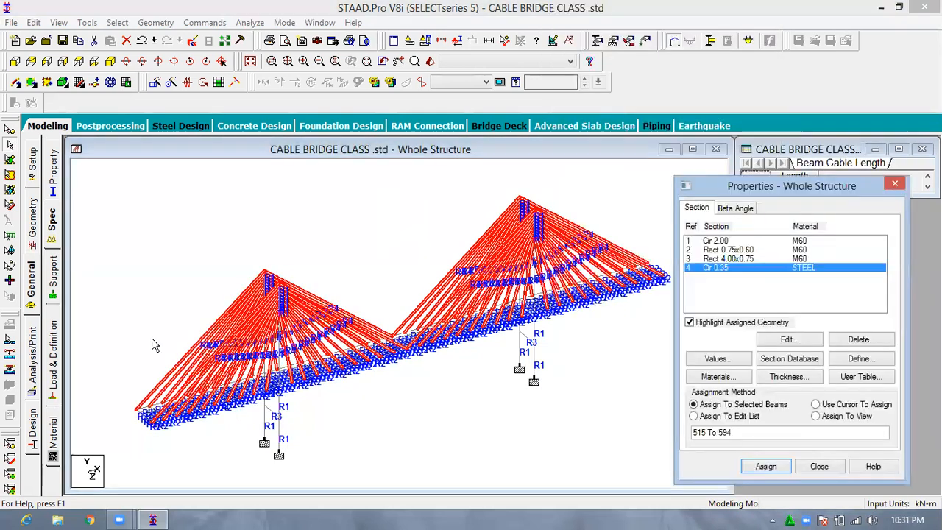
click(53, 442)
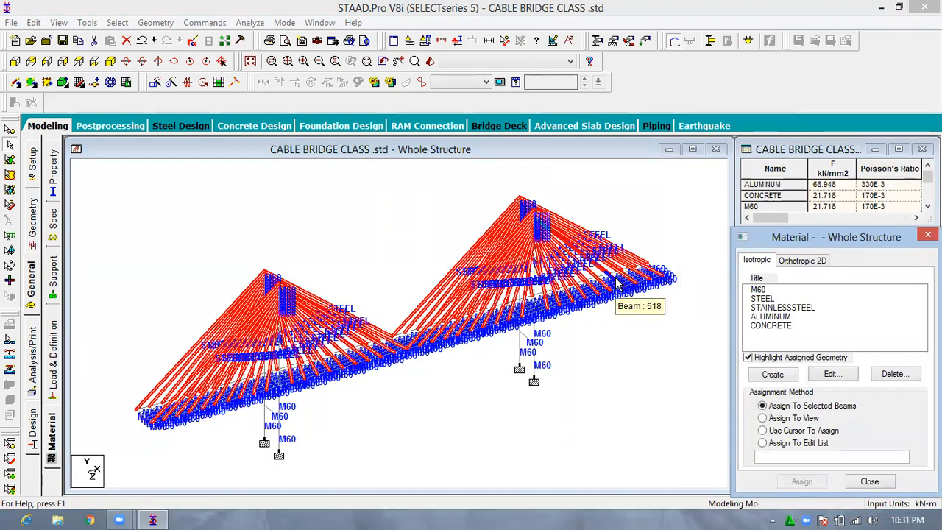
click(758, 289)
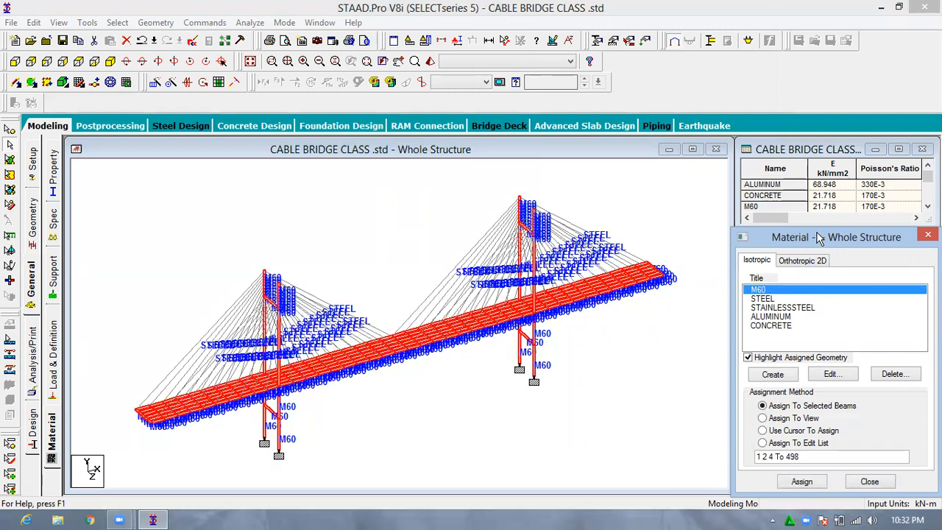
drag(817, 242, 828, 197)
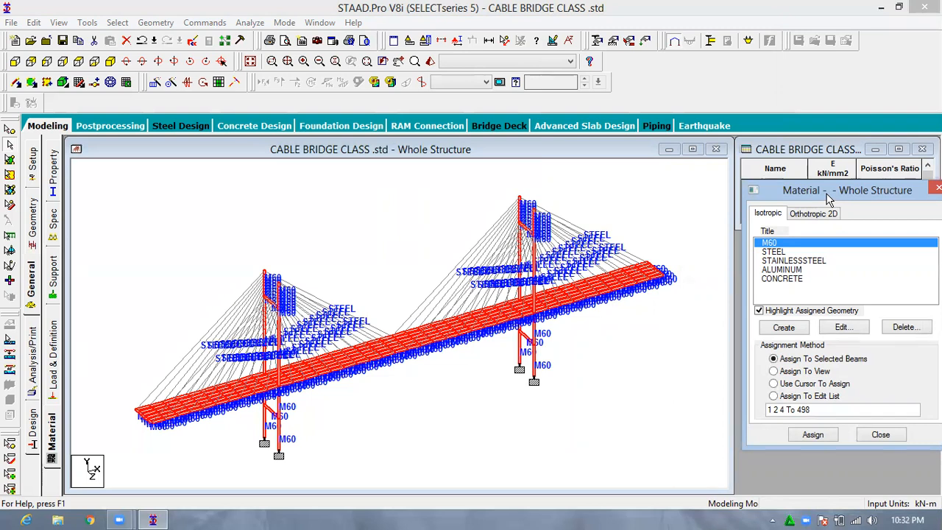
click(776, 255)
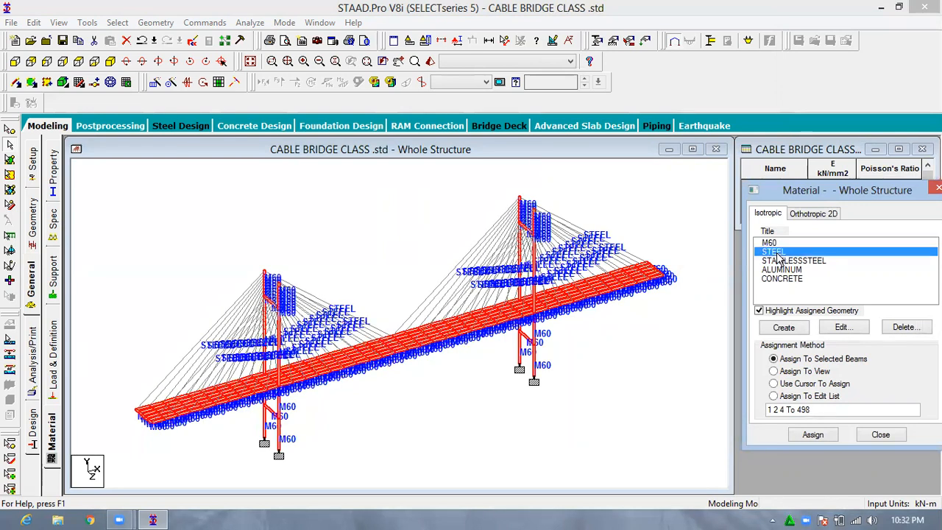
Create an isotropic material titled fe500 from the STEEL properties, with material type STEEL and a tensile strength of 50000 kN/m2
click(783, 328)
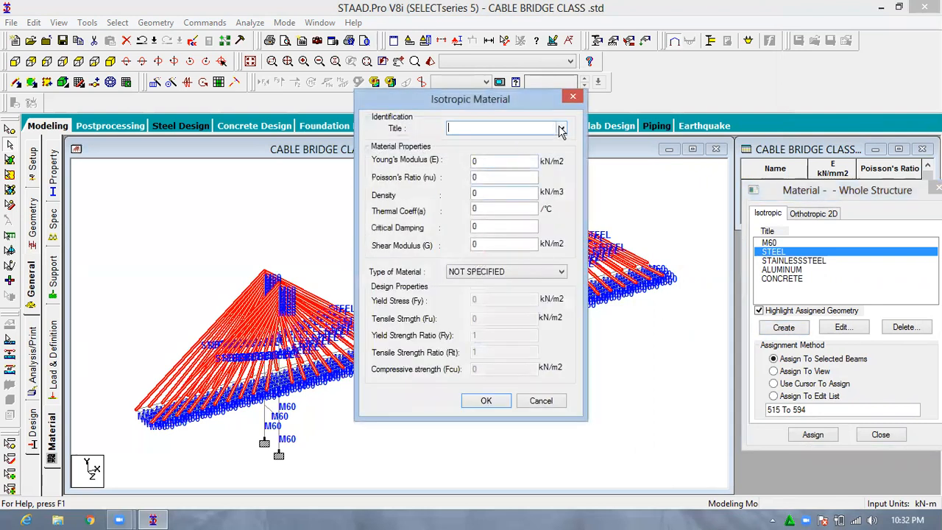
click(561, 130)
click(488, 169)
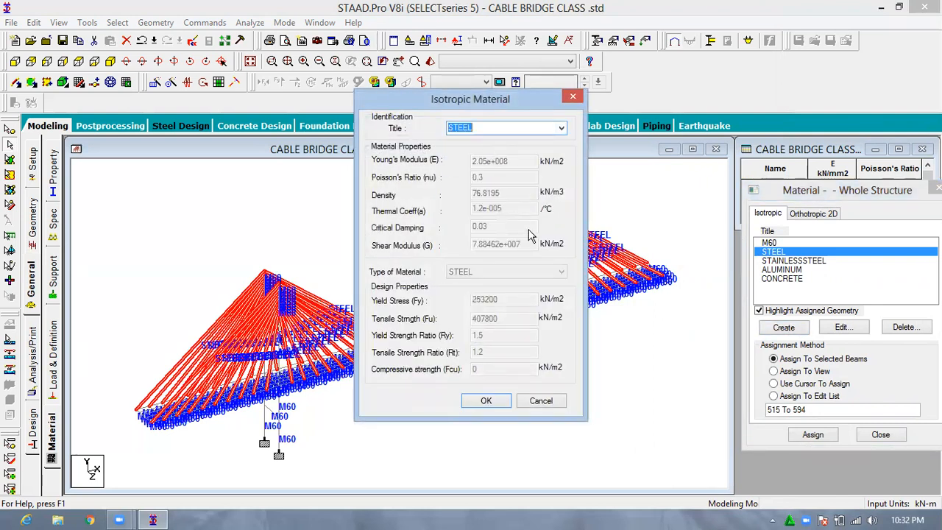
text(fe500)
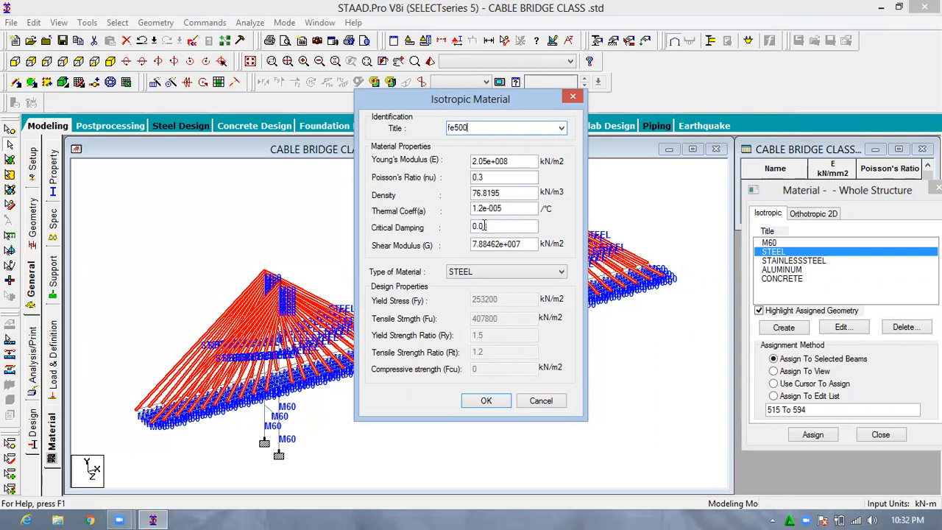
click(511, 272)
click(507, 293)
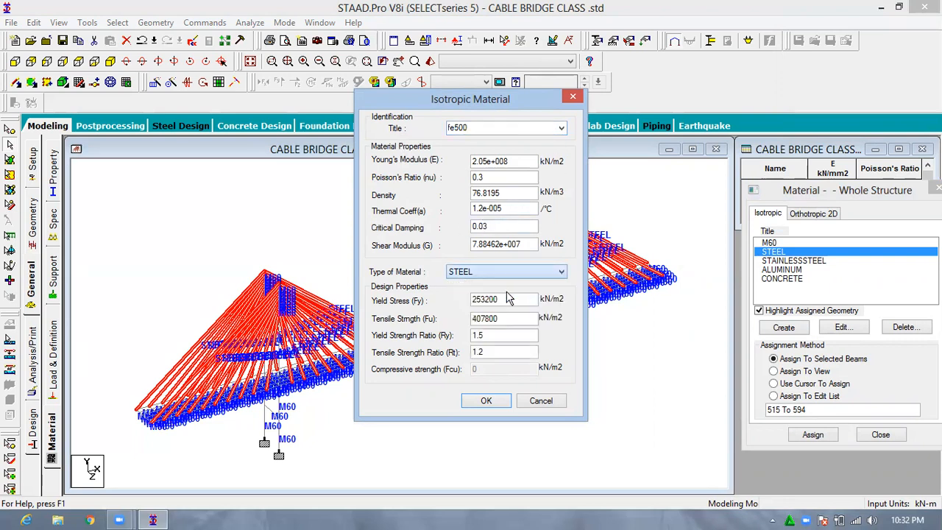
drag(507, 318, 422, 329)
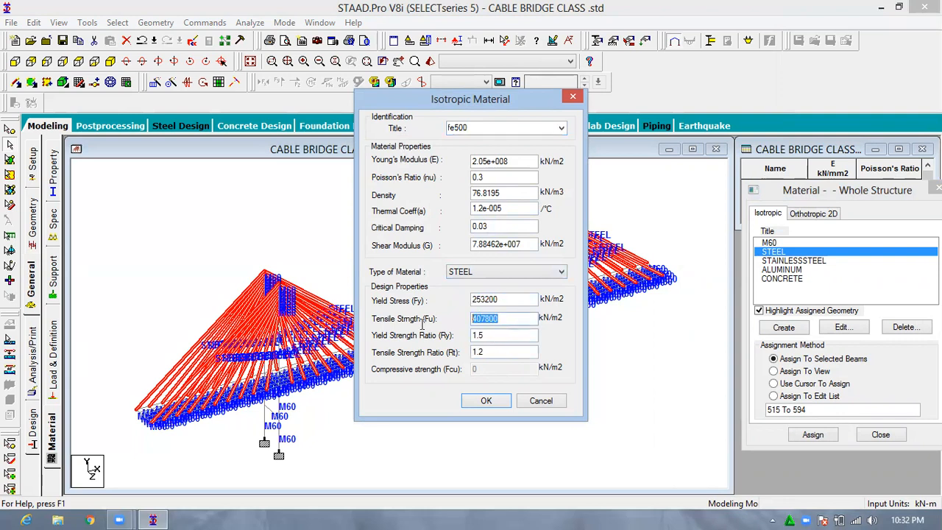
text(50000)
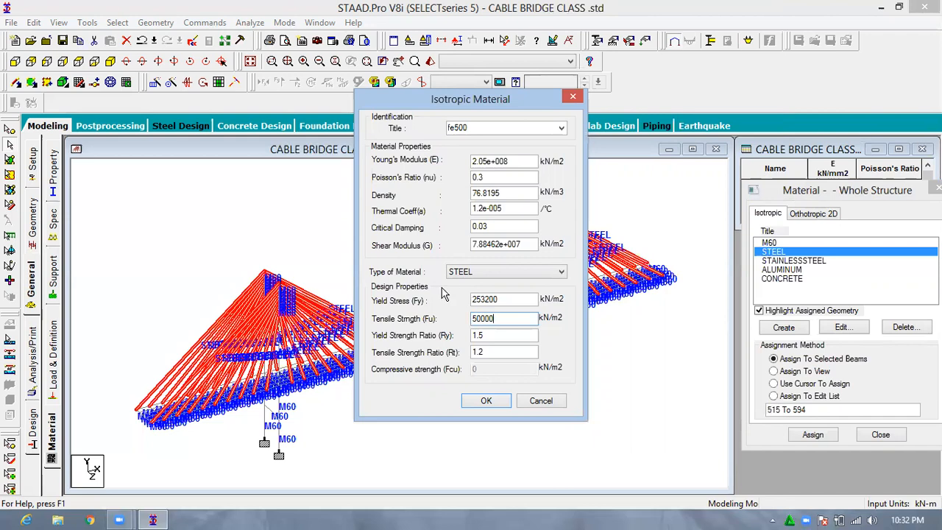
click(489, 403)
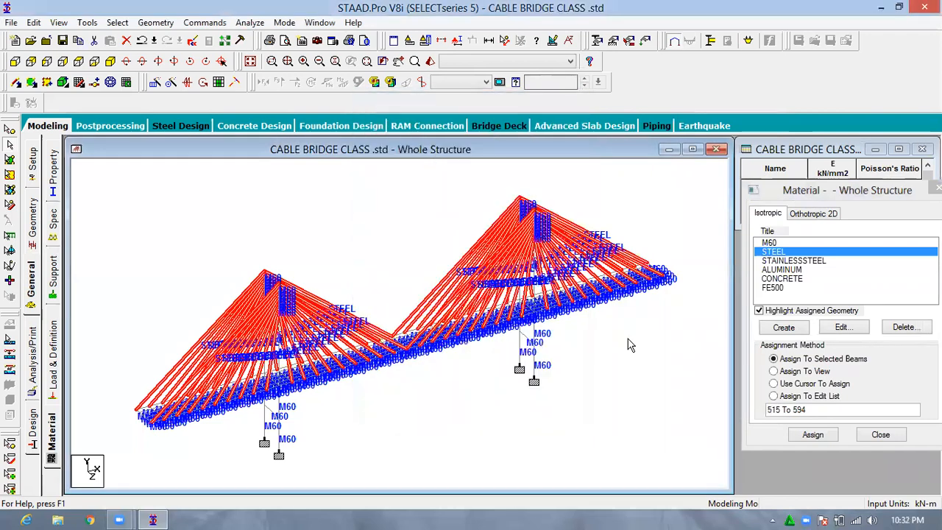
Select the stay cables of both towers in the front view and assign the FE500 material to them, accepting the auto save
click(773, 287)
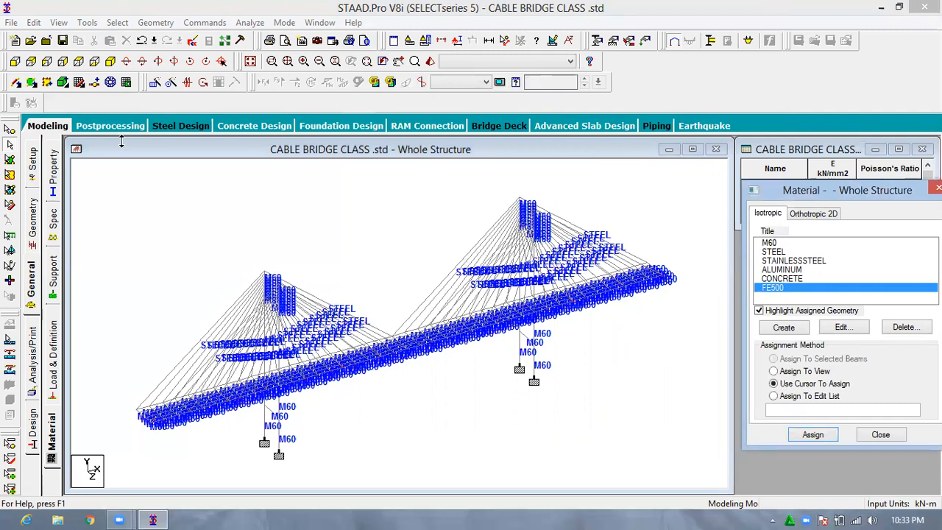
click(15, 61)
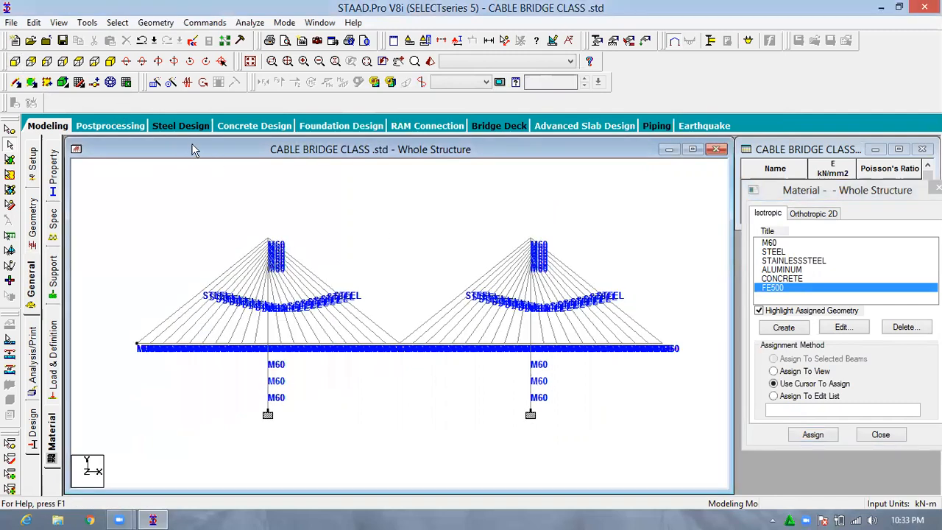
drag(265, 207, 245, 319)
drag(383, 246, 277, 335)
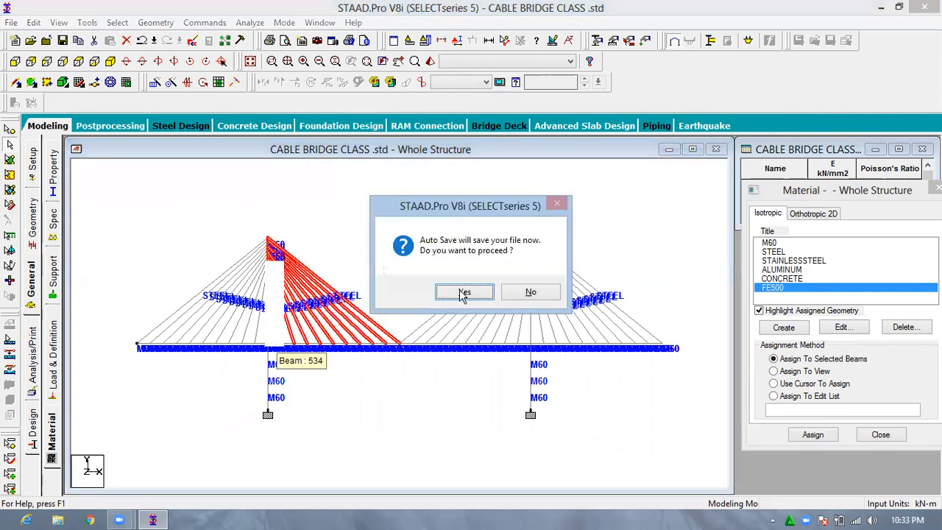
click(382, 284)
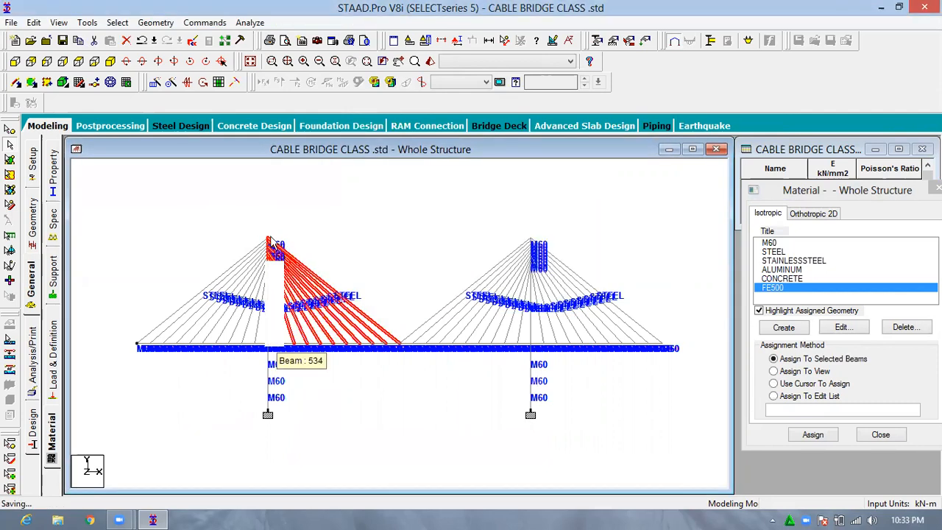
drag(250, 207, 192, 333)
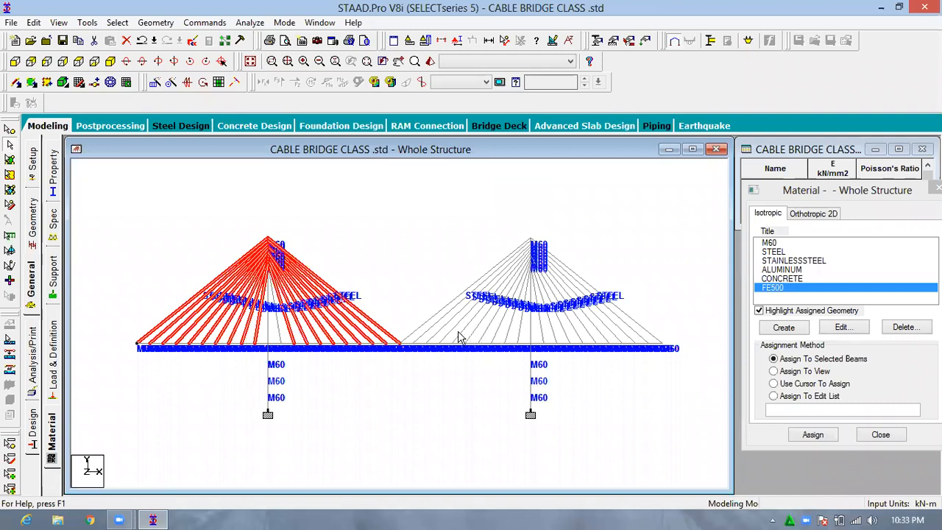
ctrl+drag(646, 267, 547, 330)
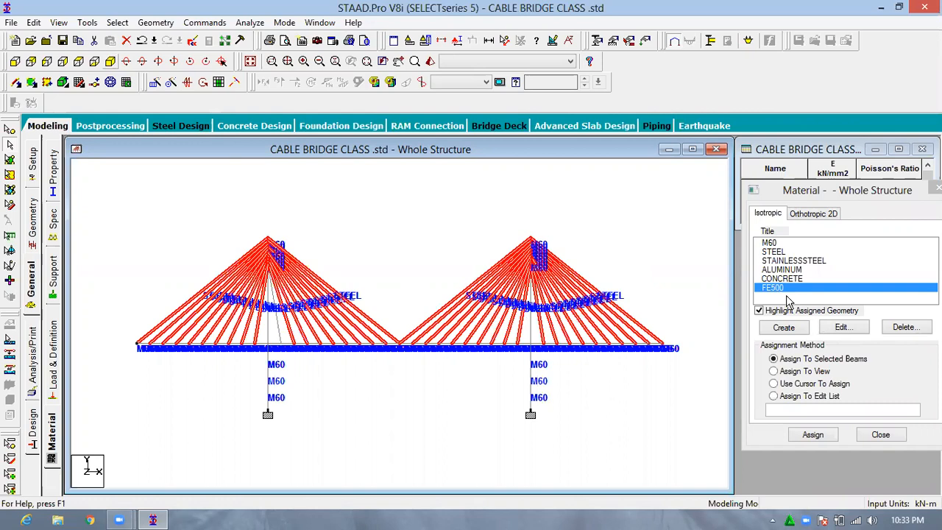
click(812, 435)
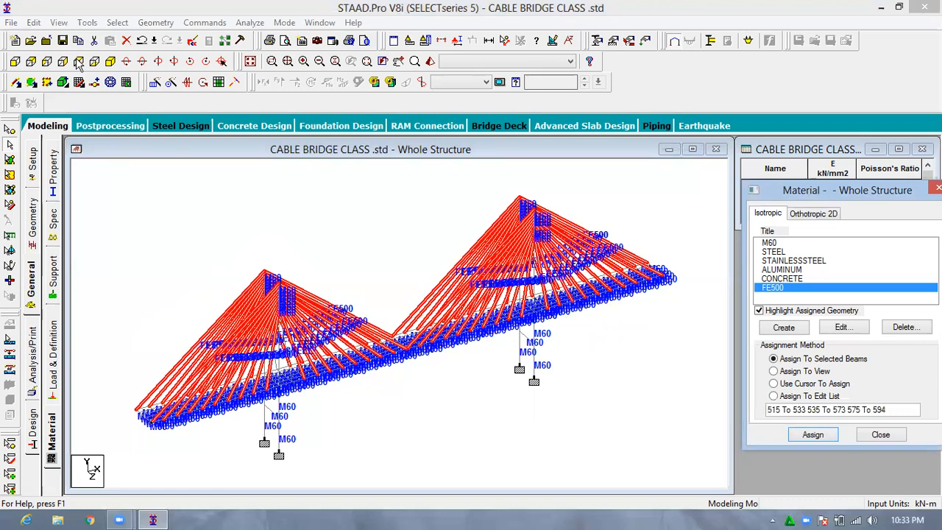
Check the selected cables in the side and plan views, and clear the selection
click(44, 64)
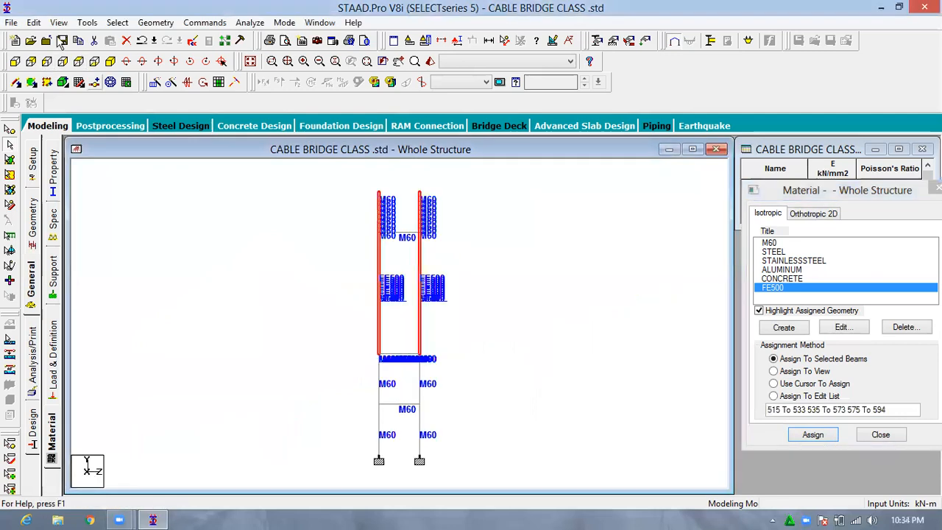
click(94, 63)
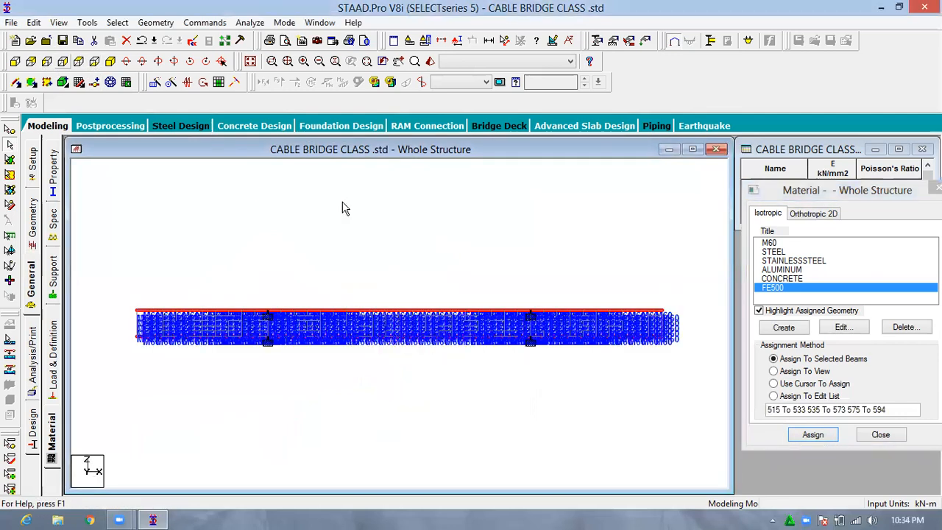
click(345, 250)
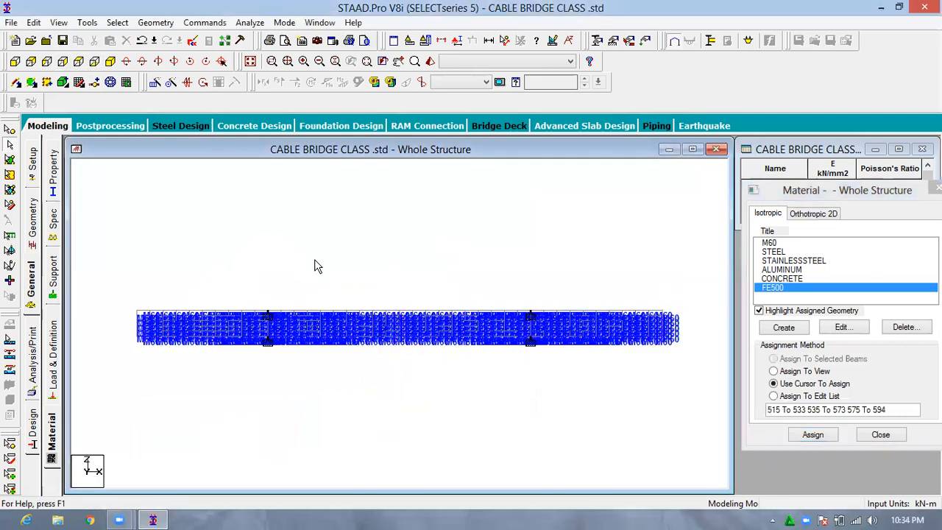
Select only the deck beams in the front view, fill their floor grid with plates, and clear the selection
click(15, 62)
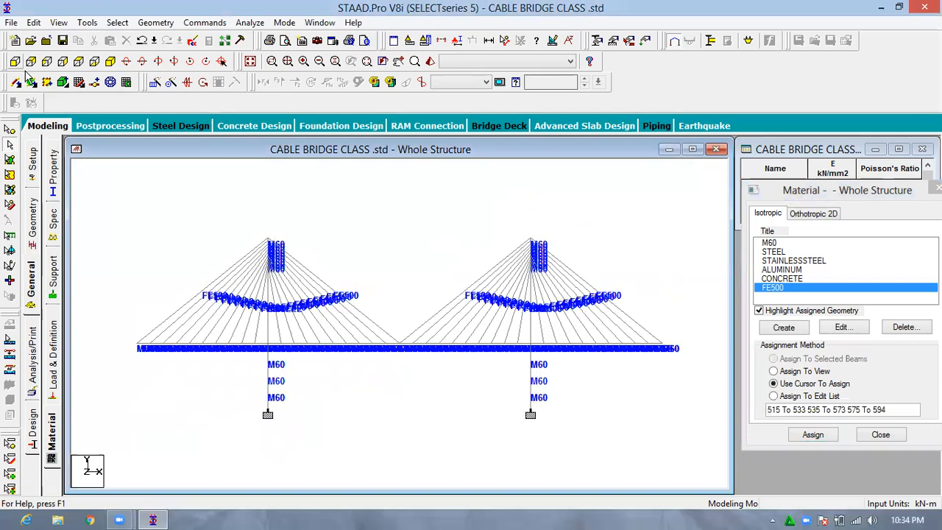
click(11, 159)
scroll(320, 203, down, 1)
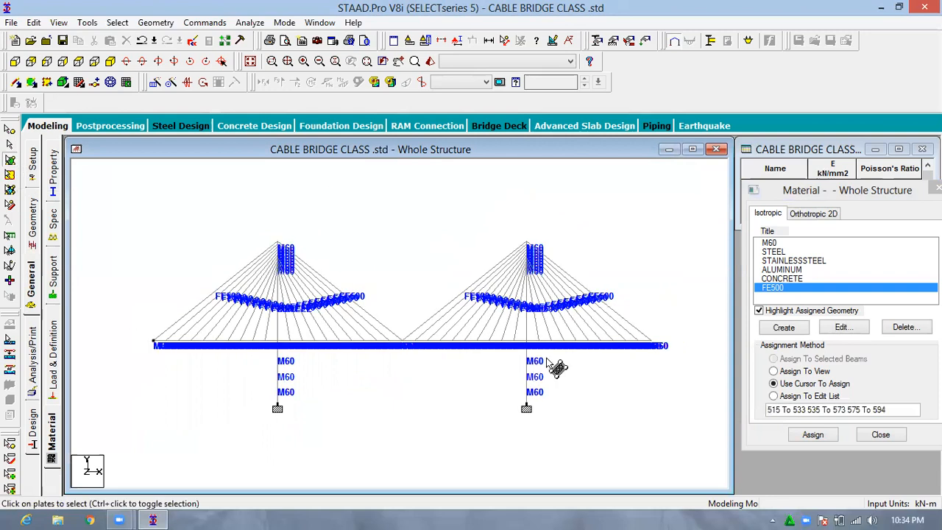
click(9, 146)
drag(168, 343, 682, 379)
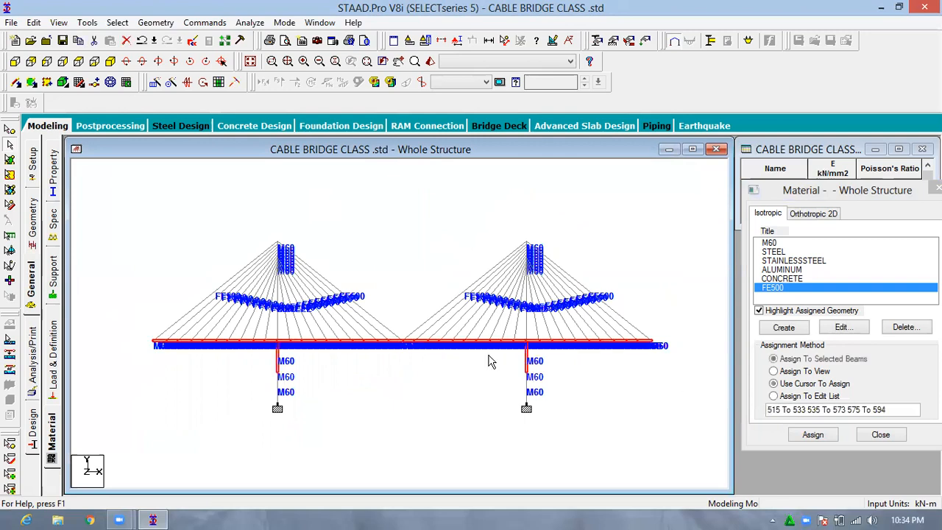
click(146, 335)
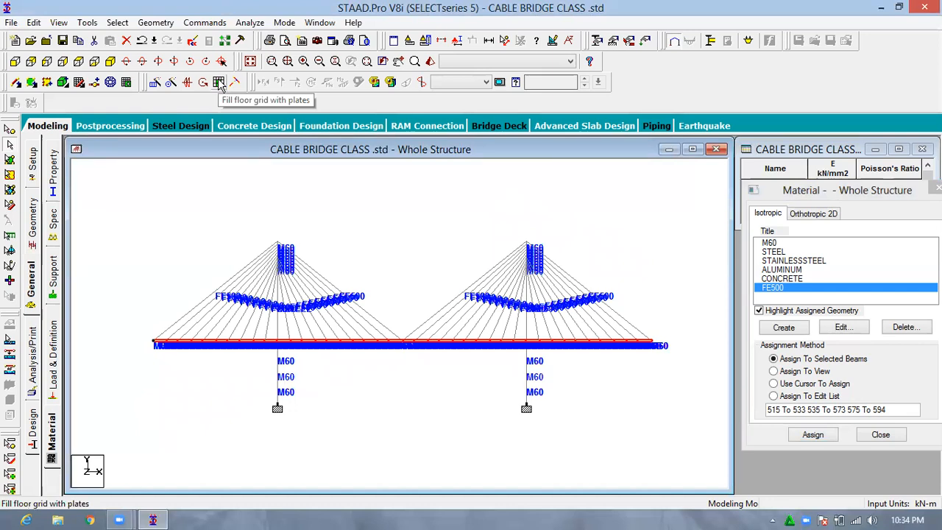
click(519, 300)
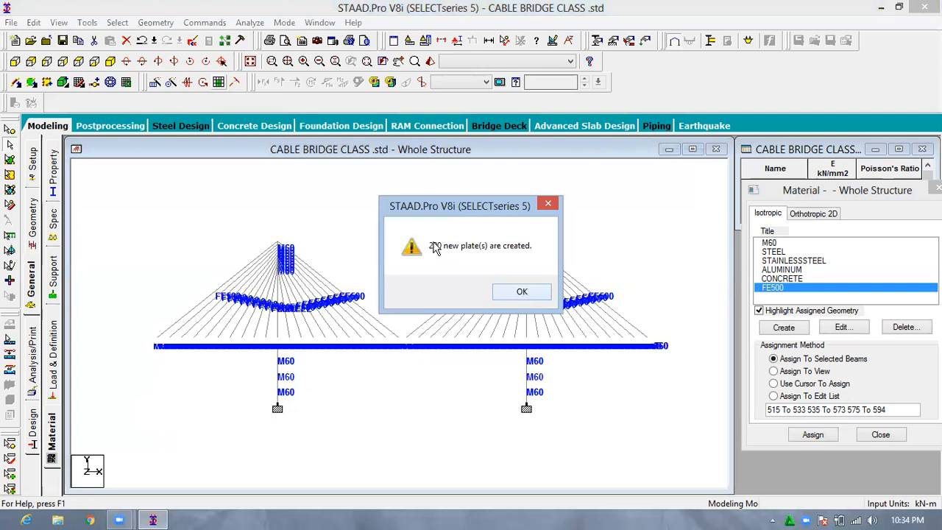
key(Return)
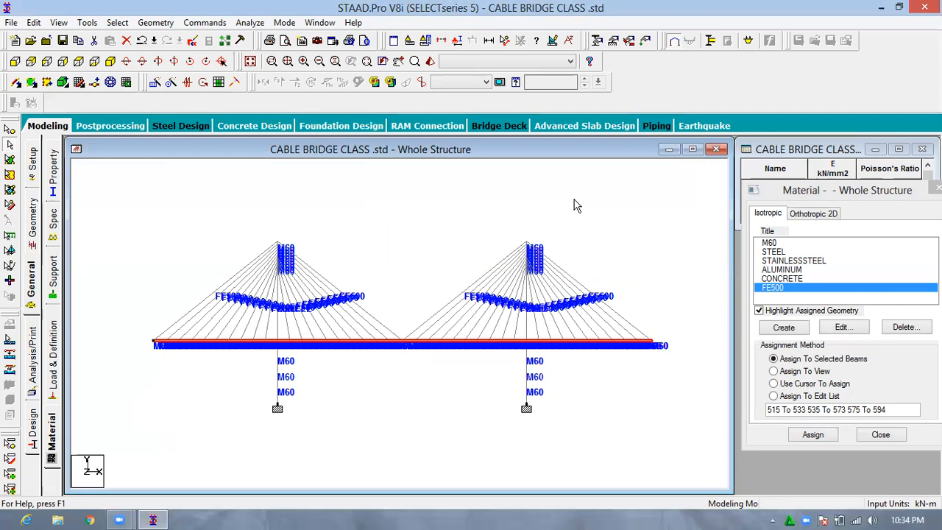
click(419, 267)
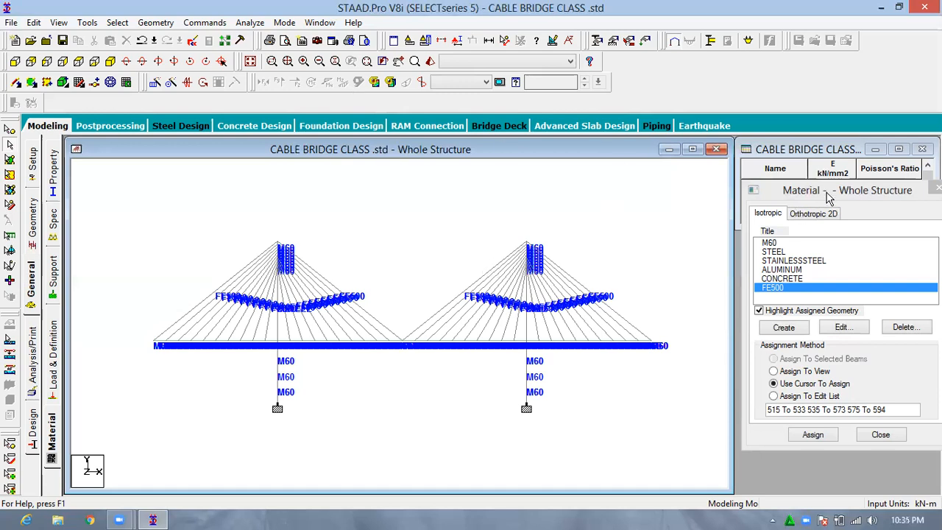
Add a plate thickness property of 0.3 m at all four nodes with M60 as its material
drag(827, 195, 823, 156)
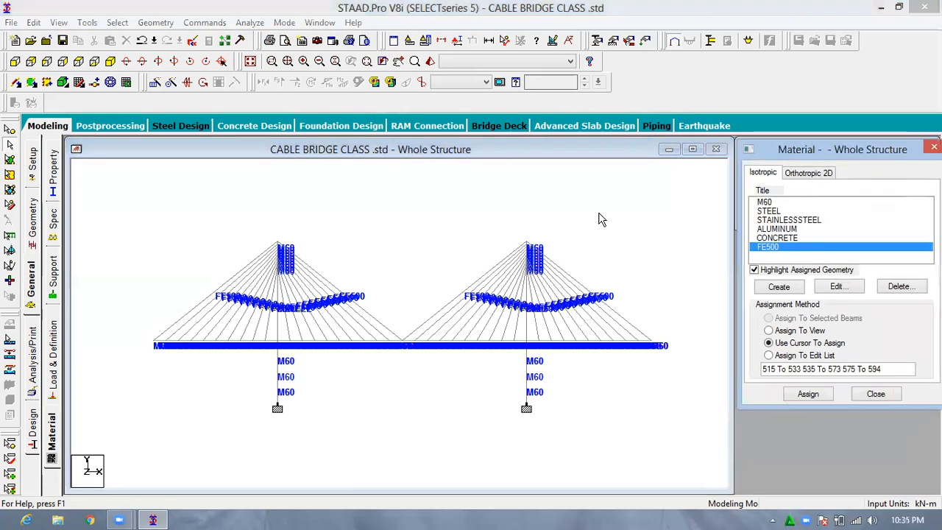
click(56, 427)
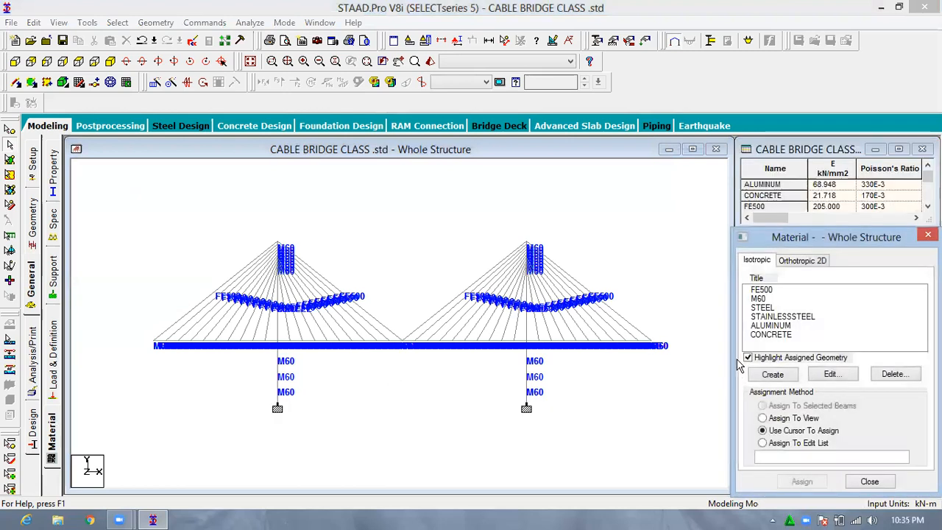
click(52, 184)
click(830, 393)
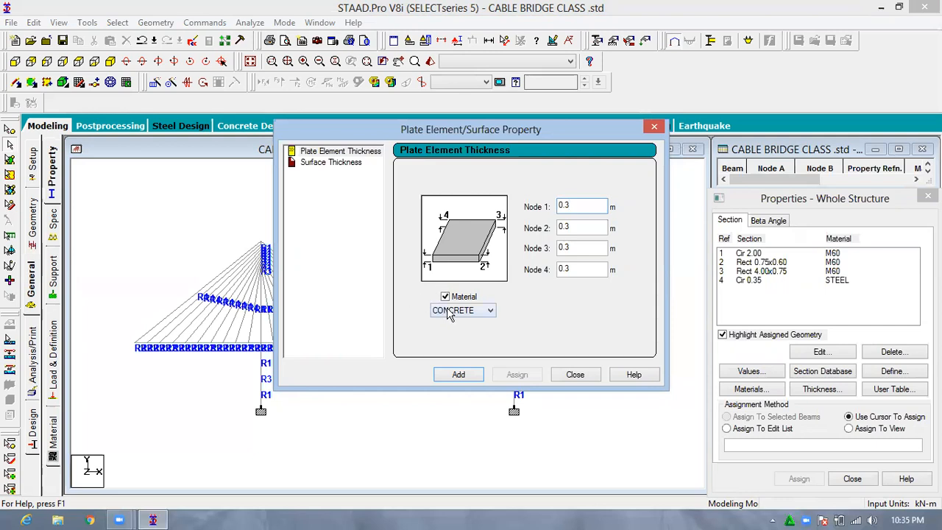
click(447, 311)
click(460, 333)
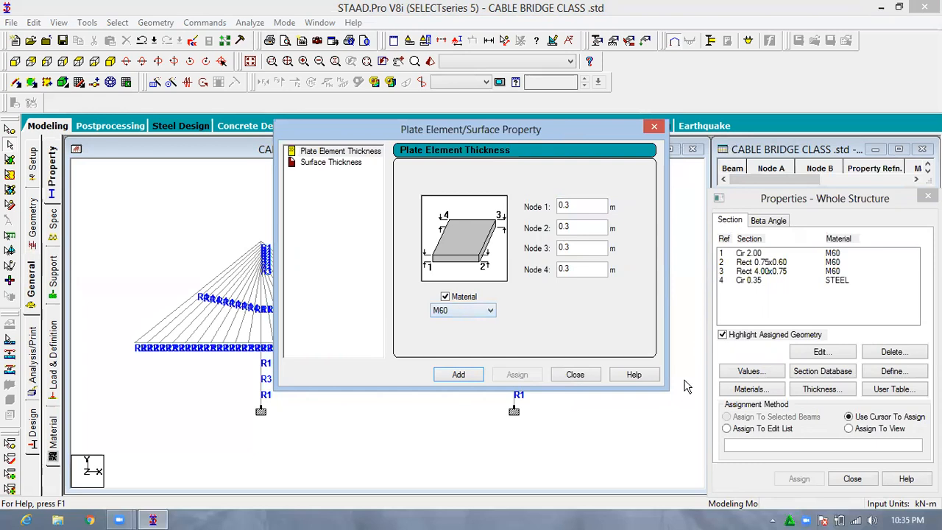
key(Return)
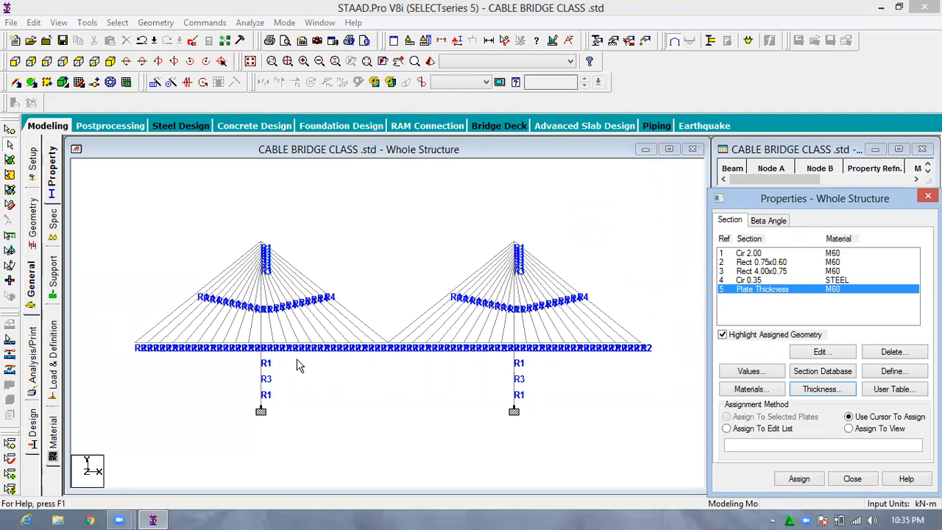
Select all the deck plates in the front view, assign the plate thickness property to them, and clear the selection
click(10, 176)
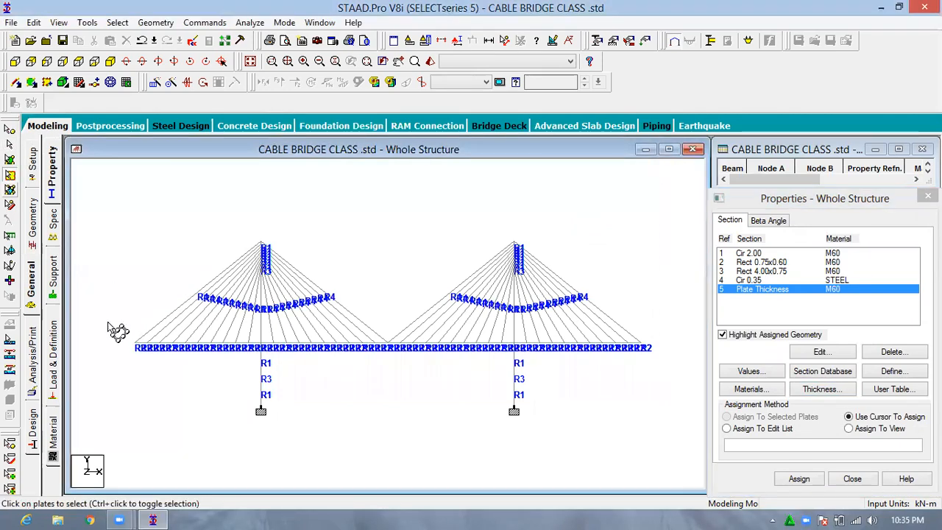
drag(125, 338, 683, 378)
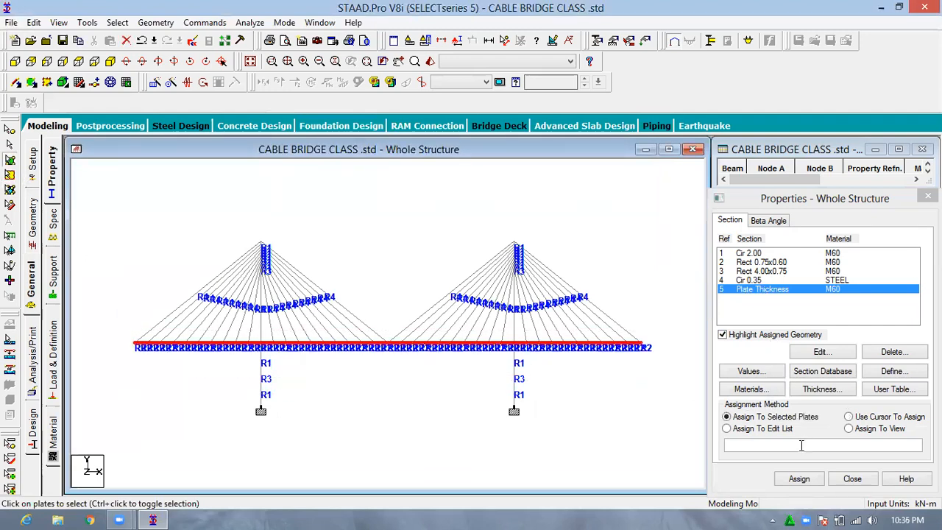
click(799, 478)
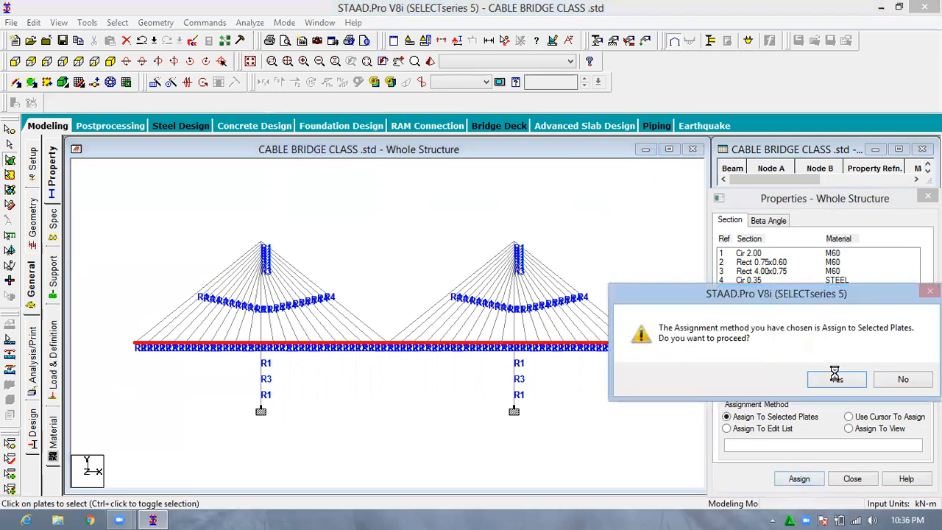
click(836, 376)
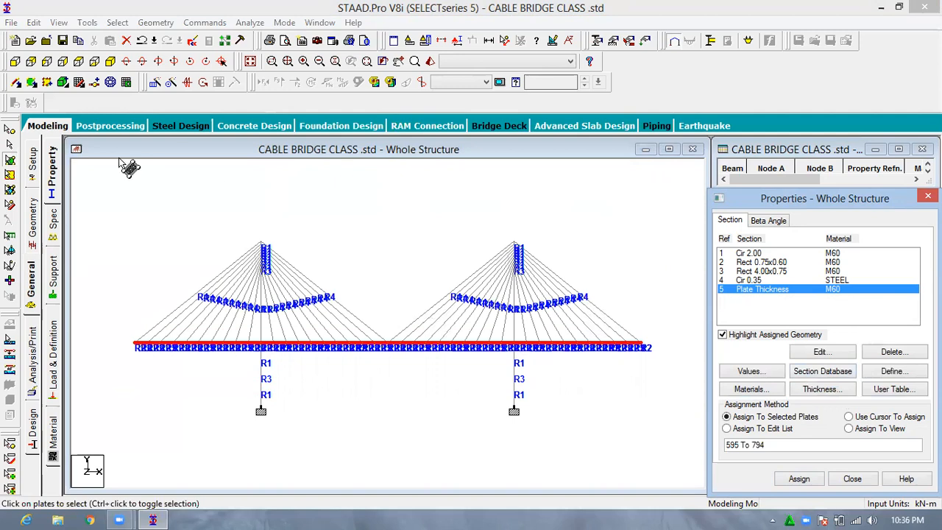
click(12, 146)
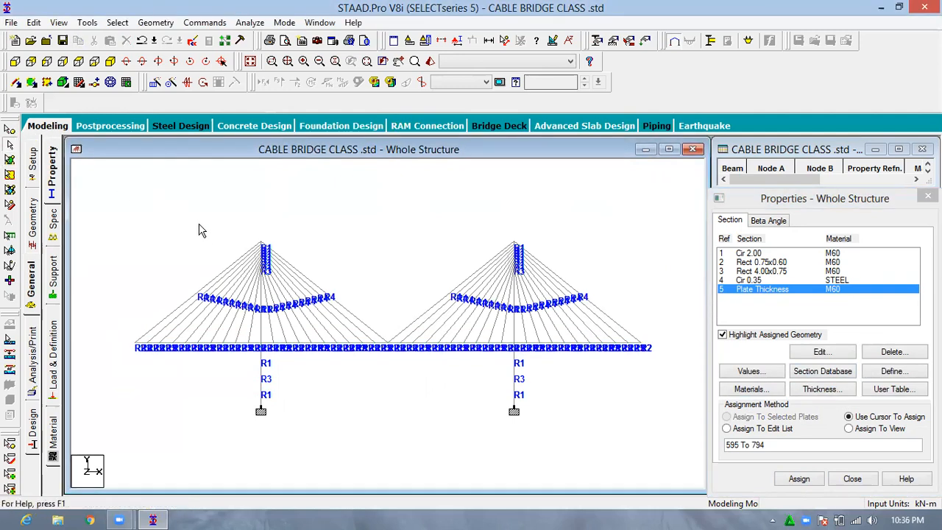
right_click(372, 228)
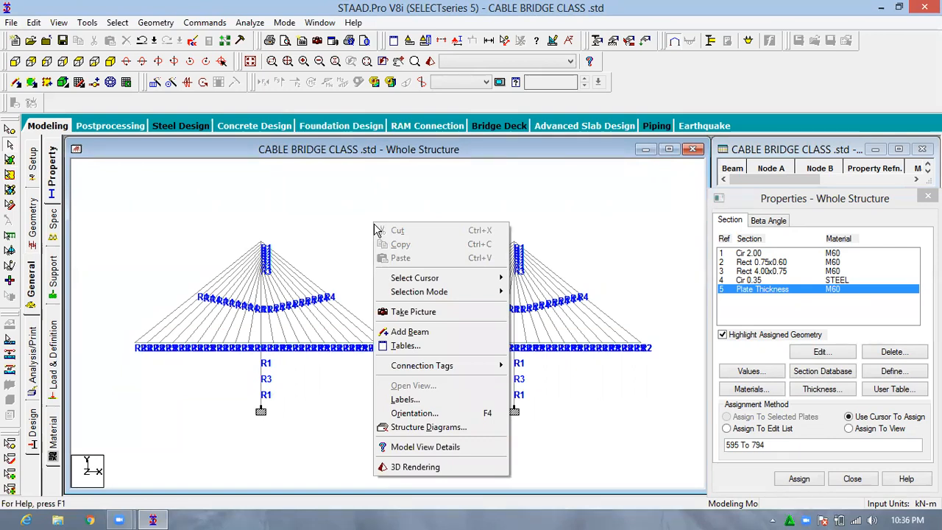
click(349, 203)
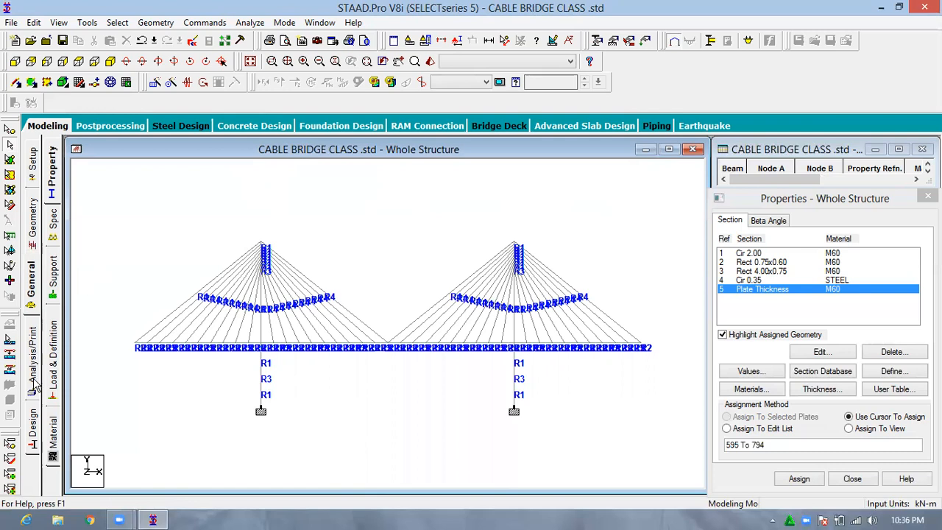
Add primary load case 1 titled DL with the loading type None
click(36, 288)
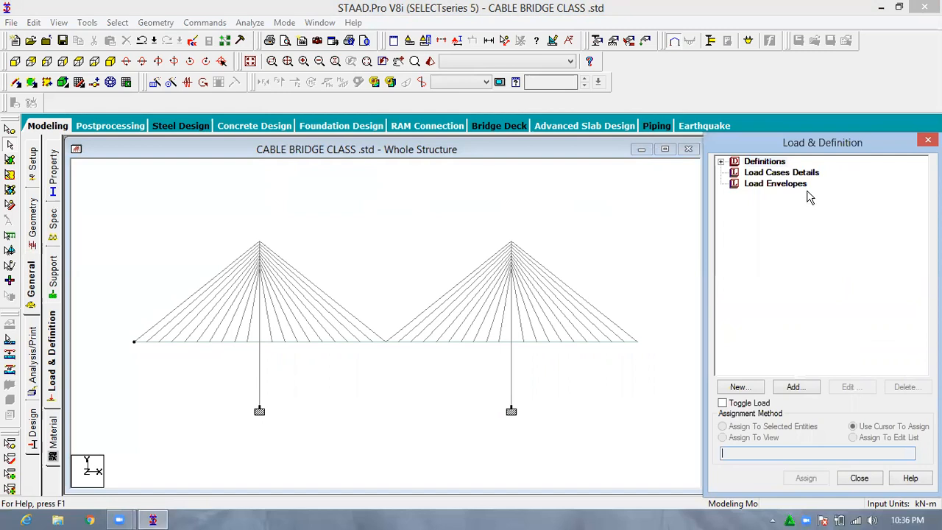
click(796, 174)
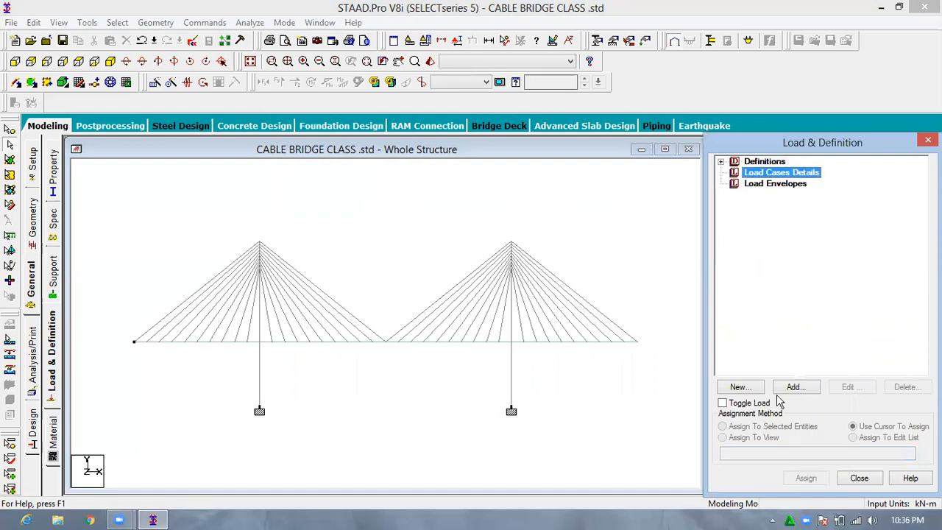
click(797, 387)
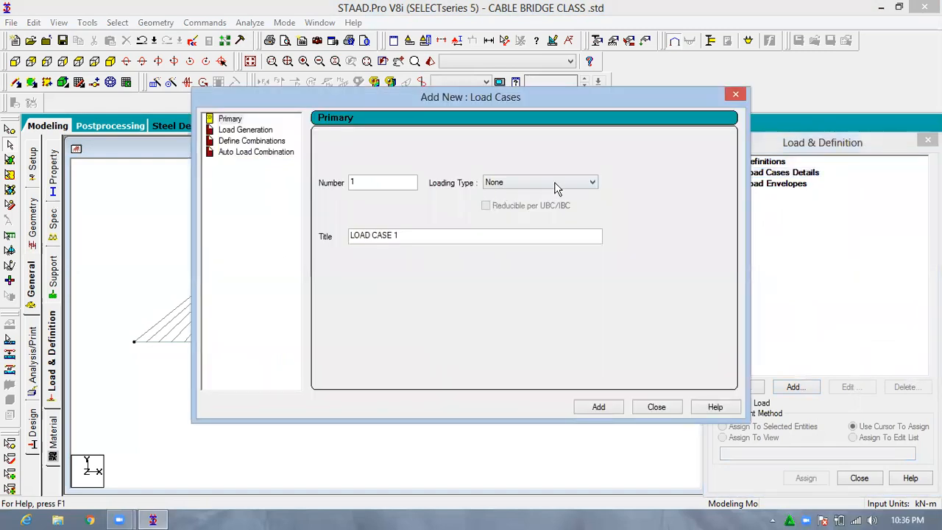
click(557, 187)
click(416, 237)
key(Tab)
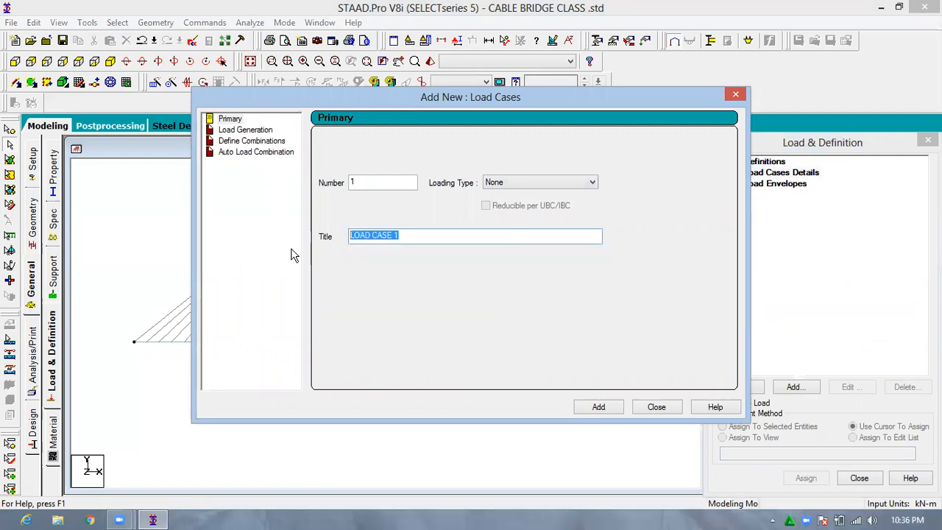
text(DL)
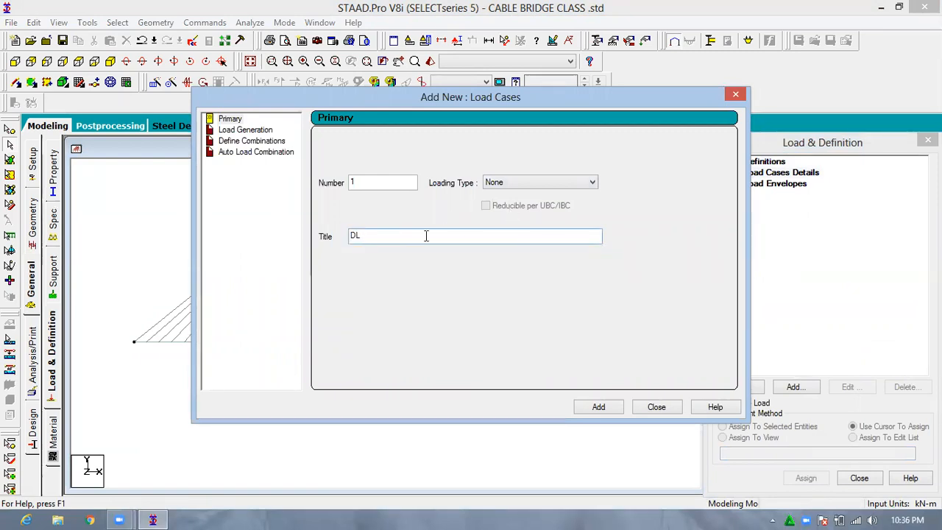
click(598, 407)
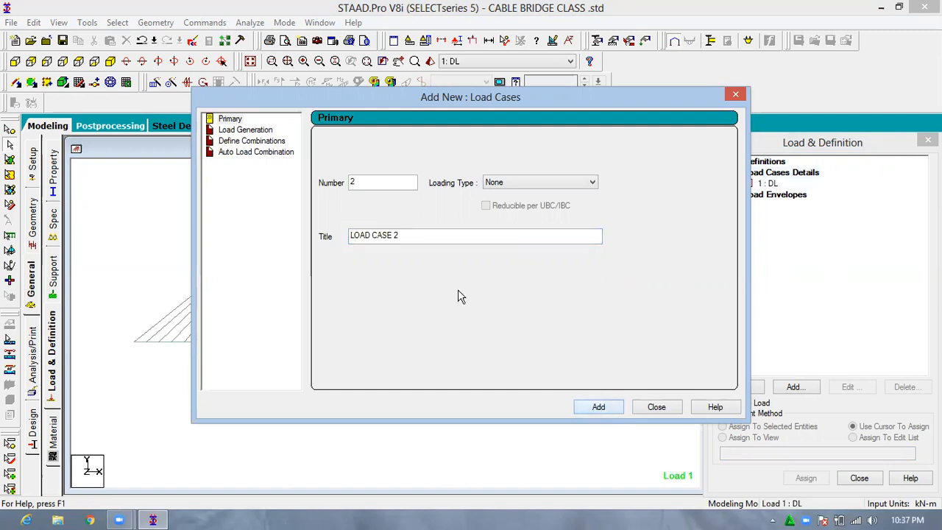
click(656, 407)
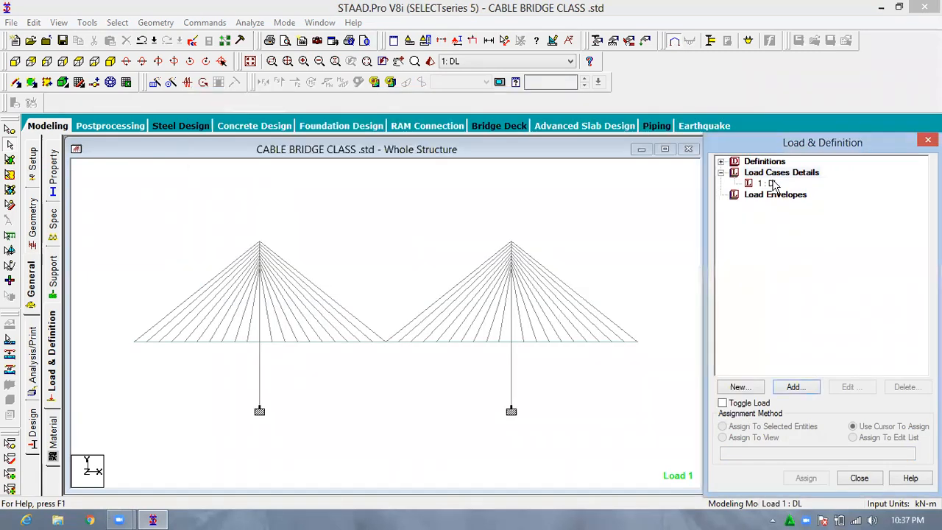
Add a selfweight load in the Y direction with a factor of -1.5 to the DL load case
click(766, 183)
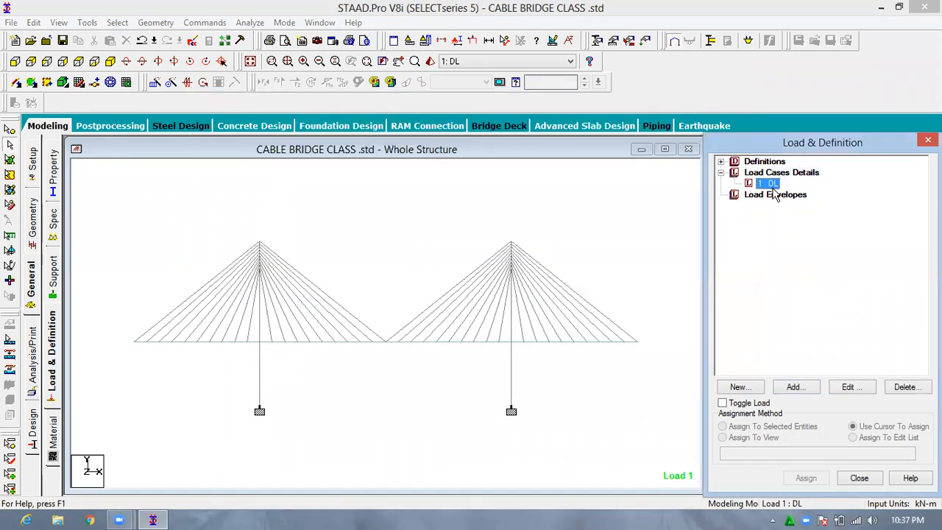
click(797, 390)
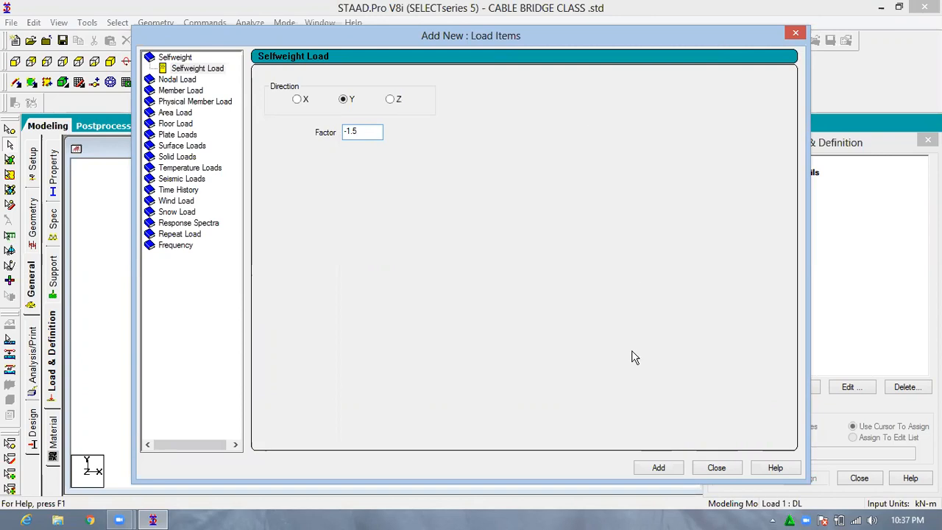
key(Return)
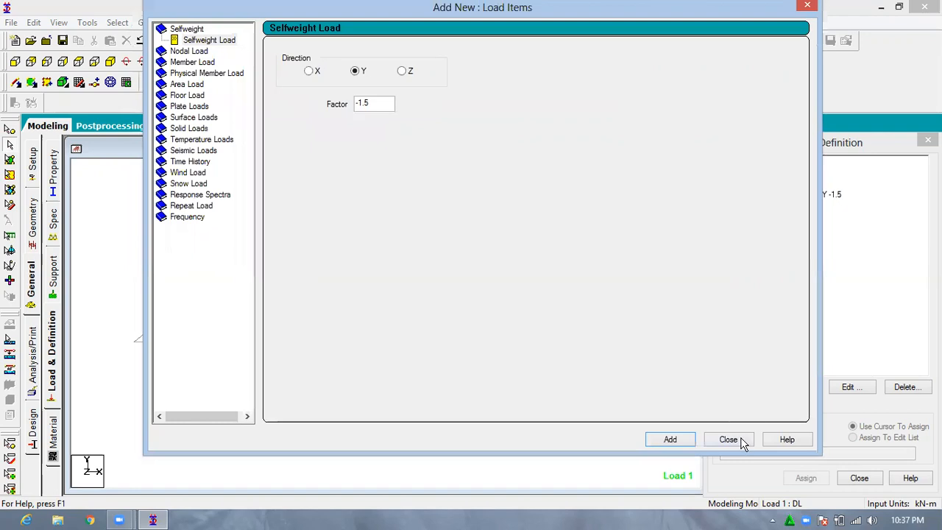
click(743, 439)
Assign the selfweight load to the whole structure in the isometric view, accept the auto save, and clear the selection
click(803, 194)
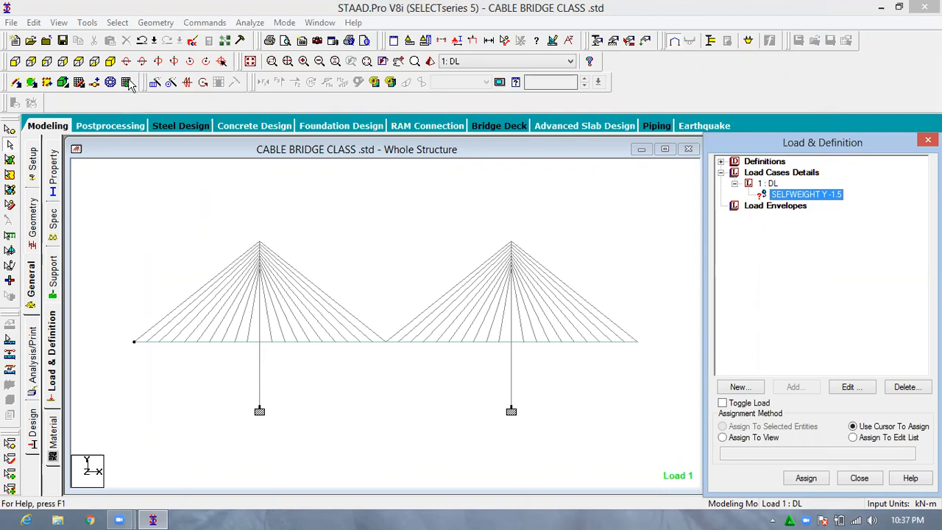
click(111, 63)
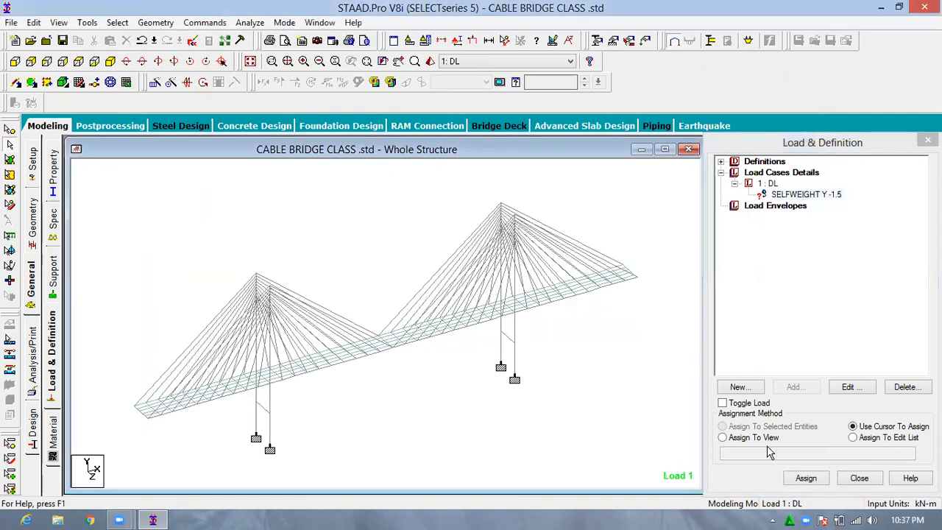
click(768, 442)
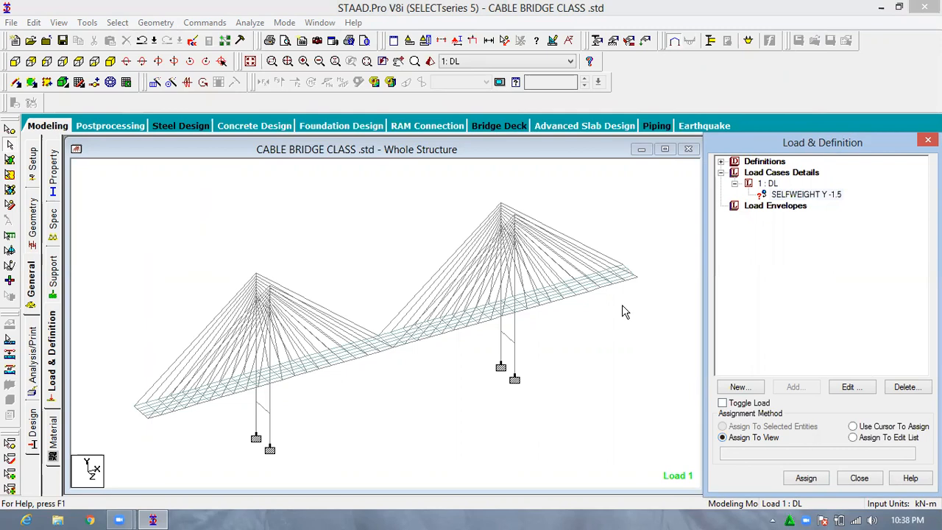
click(808, 479)
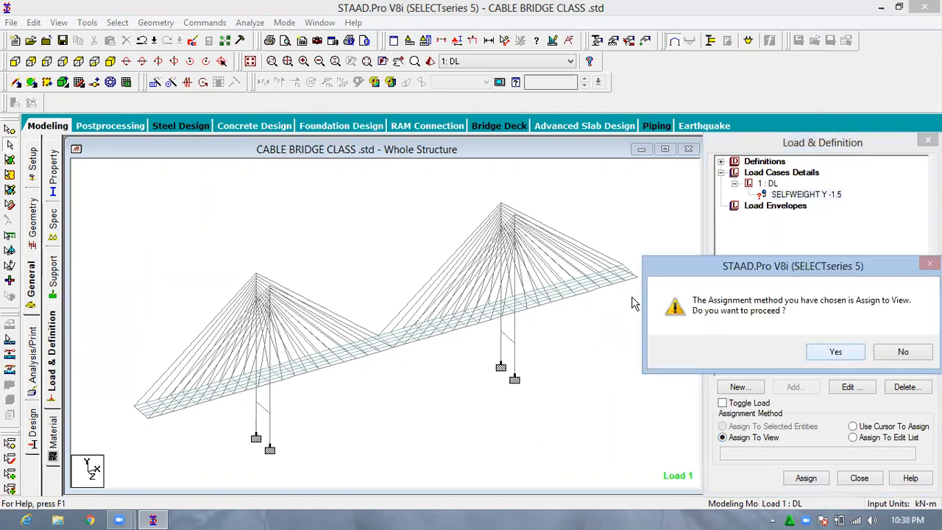
key(Return)
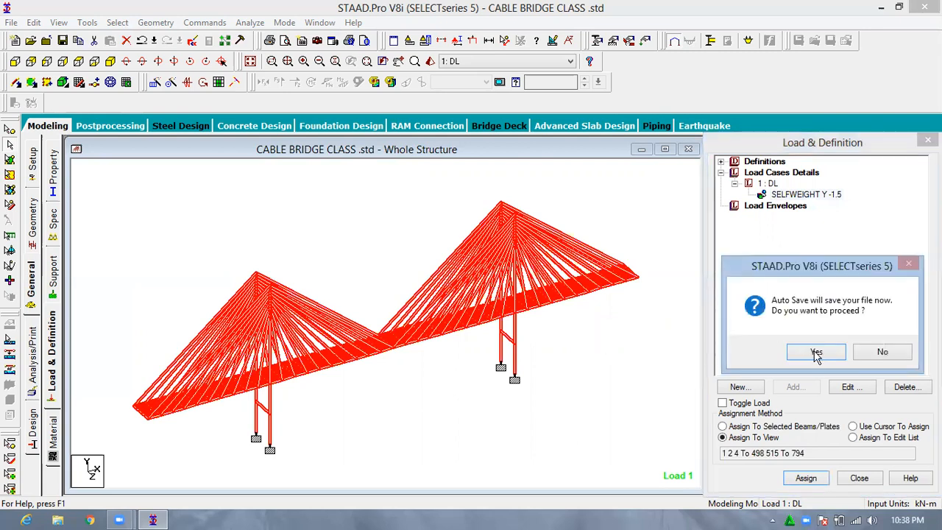
click(815, 353)
click(388, 280)
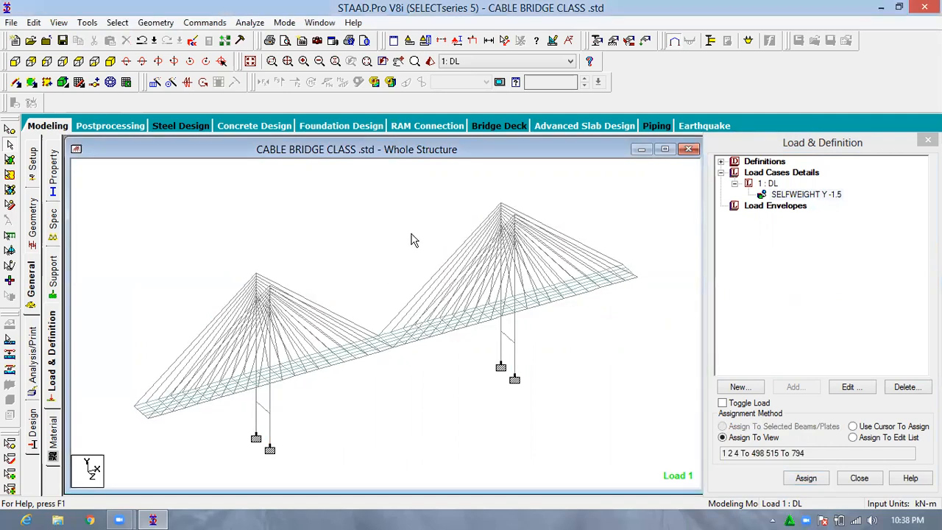
Add a Perform Analysis command with the All print option
scroll(414, 242, down, 1)
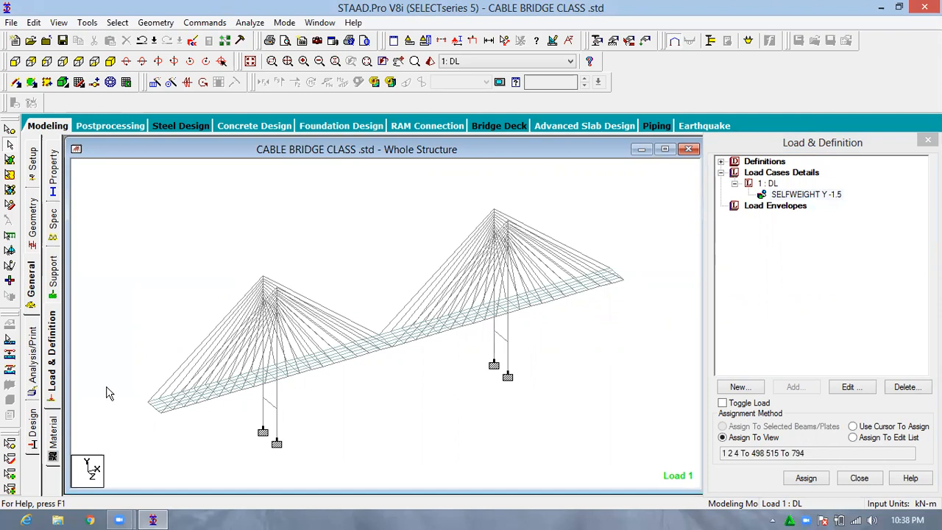
click(32, 365)
click(404, 298)
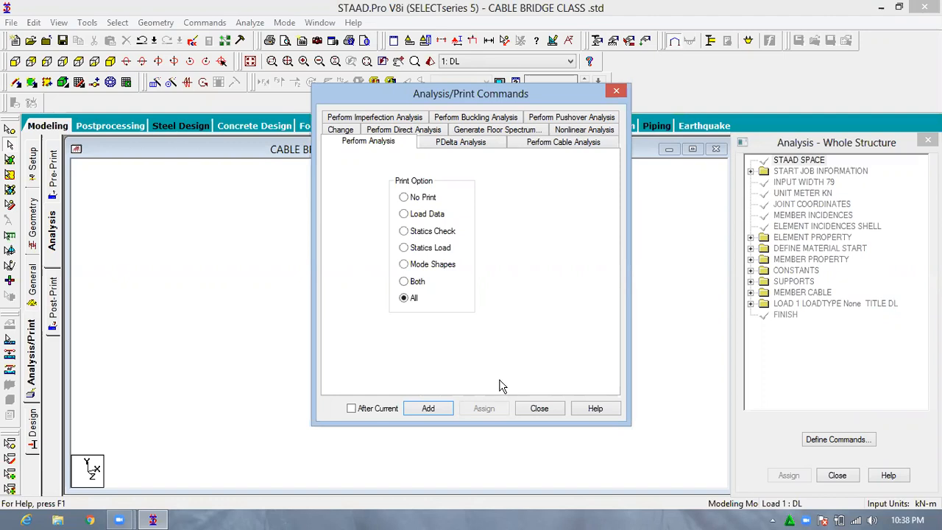
click(444, 409)
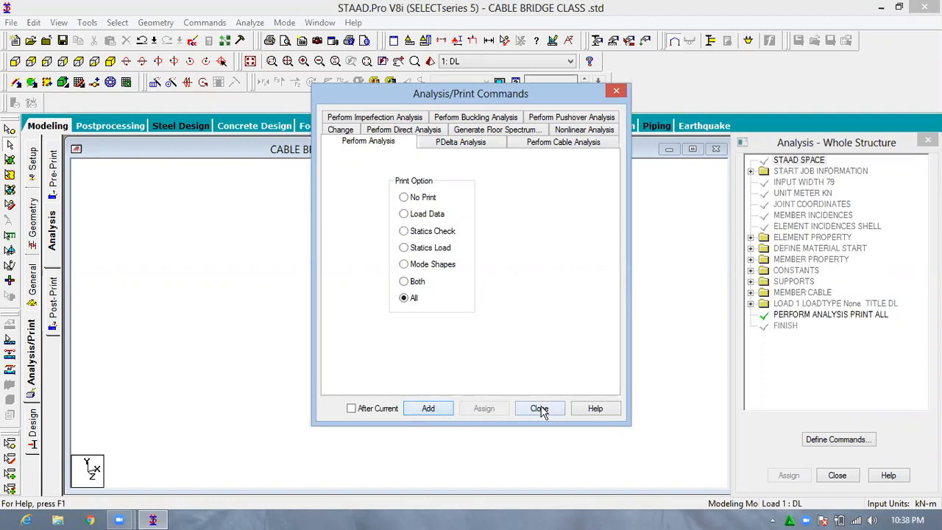
click(539, 409)
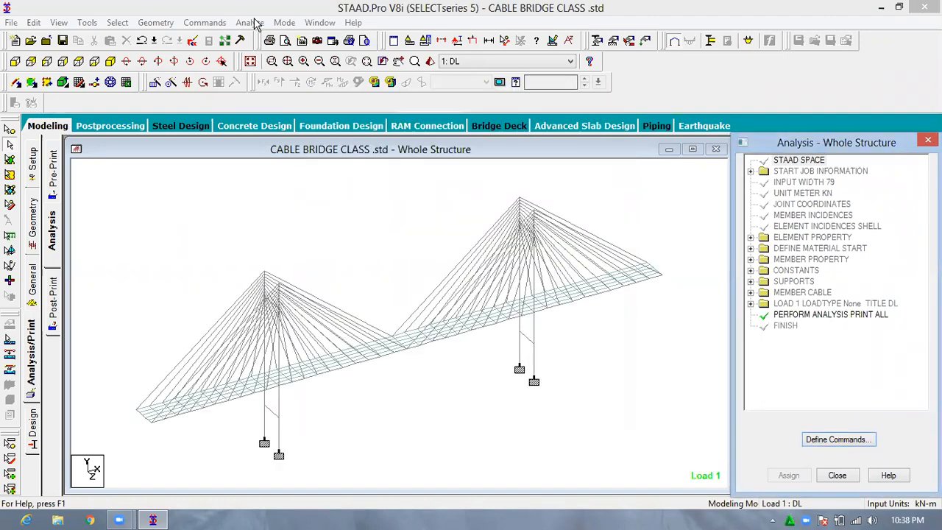
Run the analysis, saving the modified structure
click(252, 22)
click(265, 35)
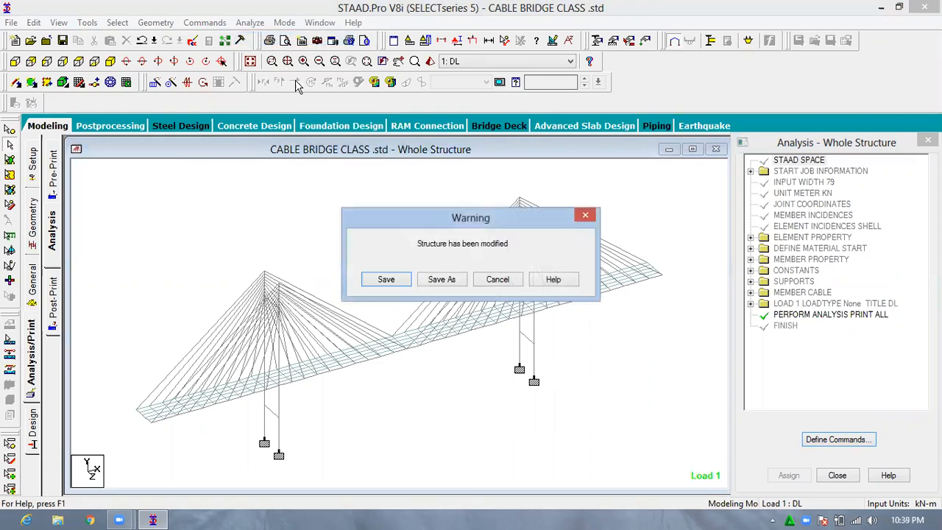
click(395, 274)
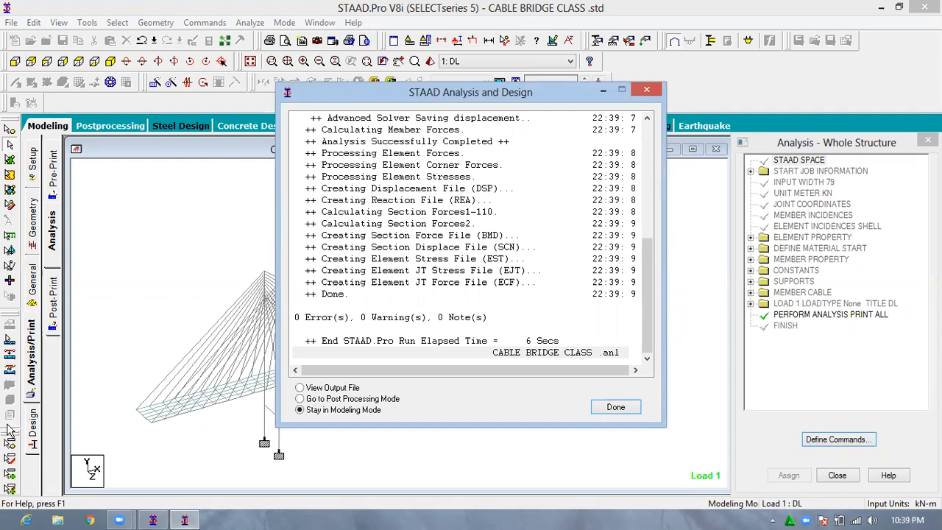
Go to the post-processing mode with load case 1 DL selected for the results
click(342, 399)
click(633, 409)
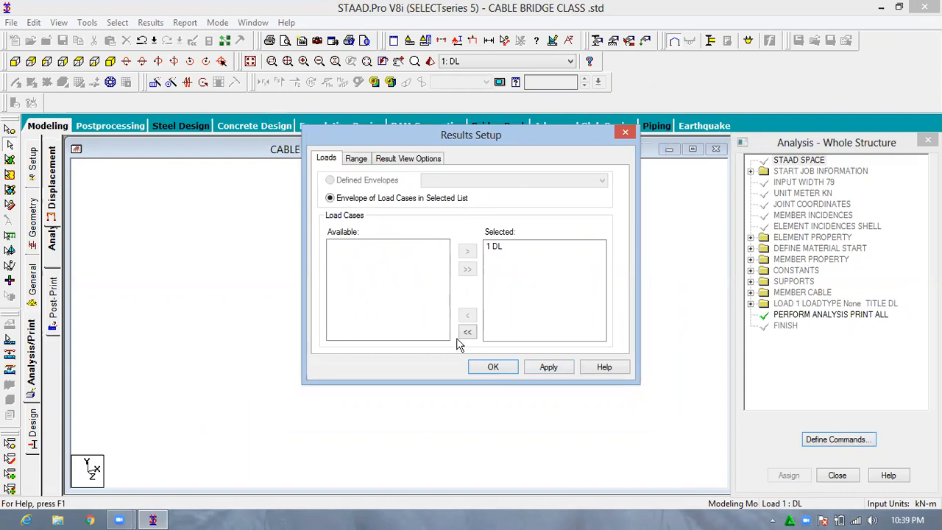
click(492, 368)
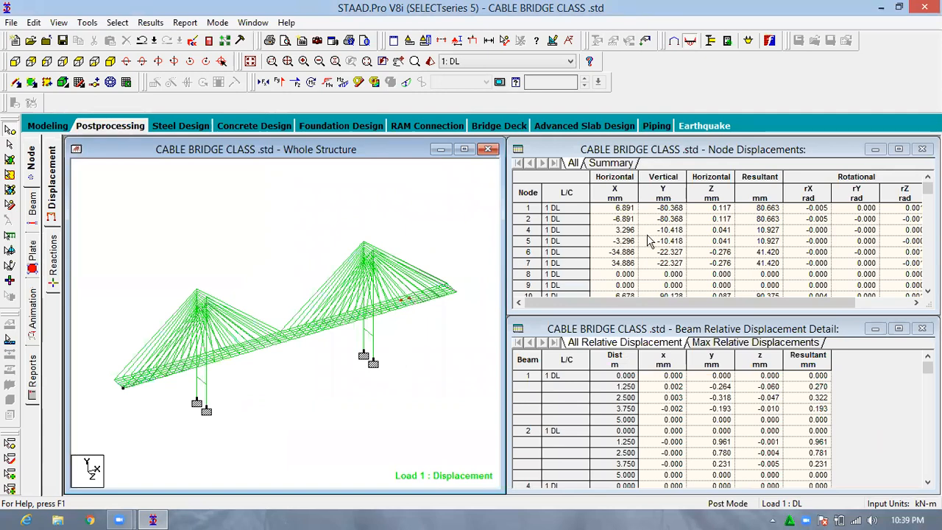
Display the Max Absolute plate stress contour for load case 1 DL with Enhanced Fill, absolute values and the displaced shape
click(312, 322)
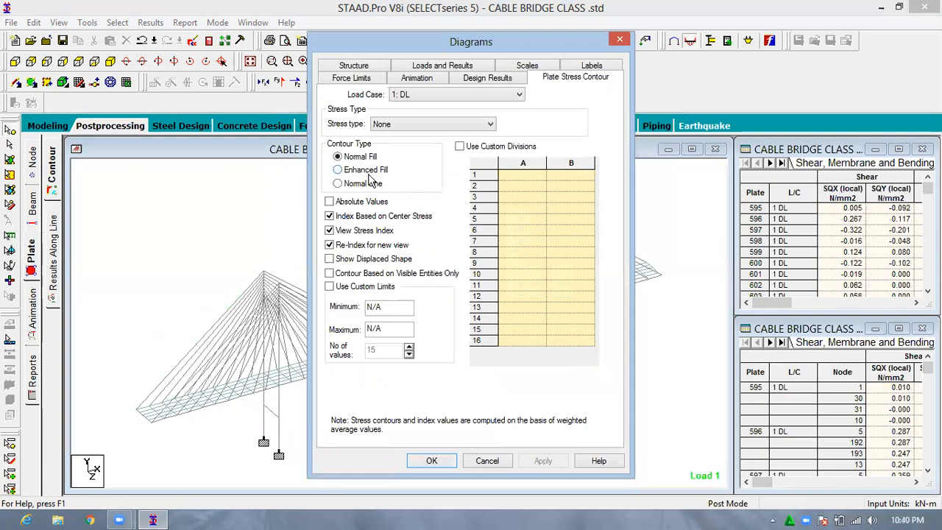
click(370, 170)
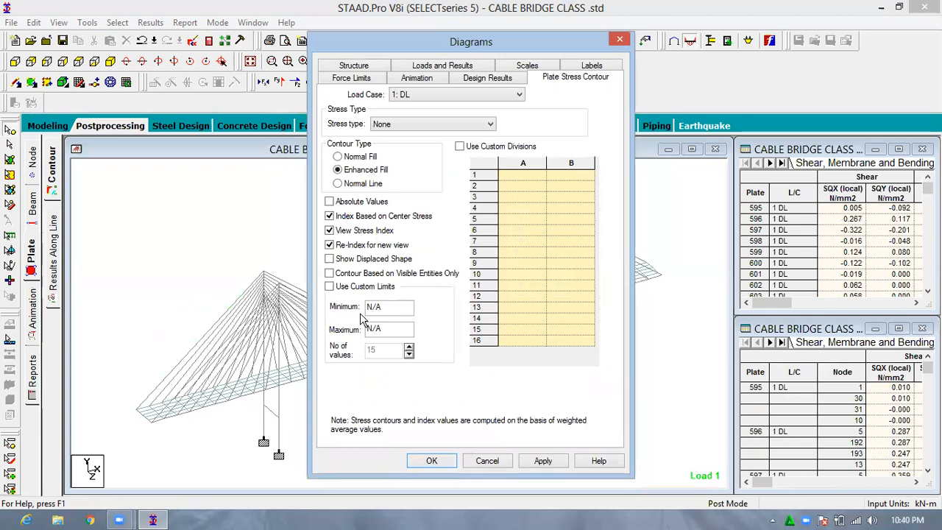
click(329, 201)
click(337, 261)
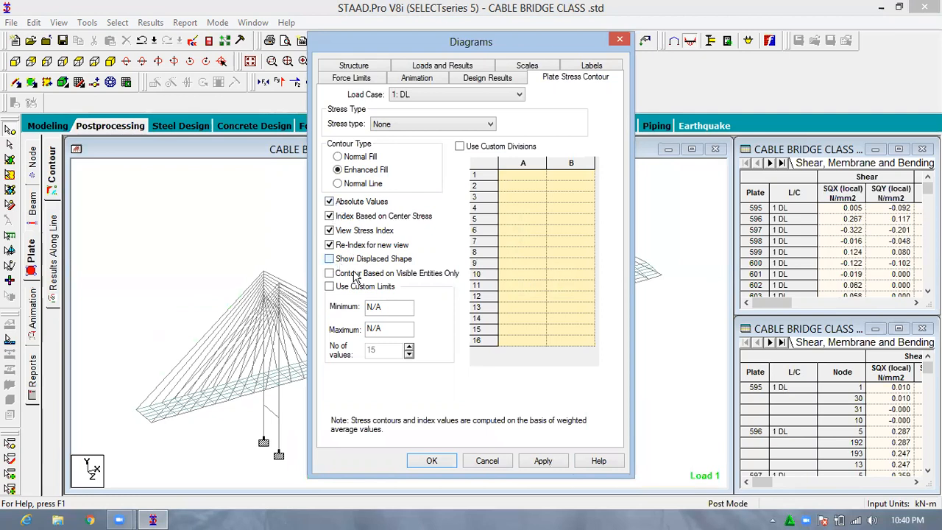
click(448, 125)
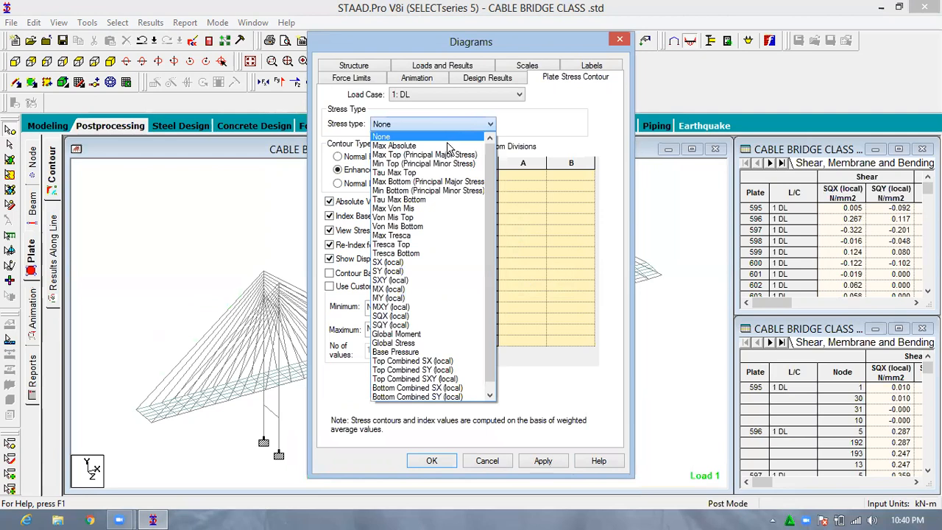
click(448, 144)
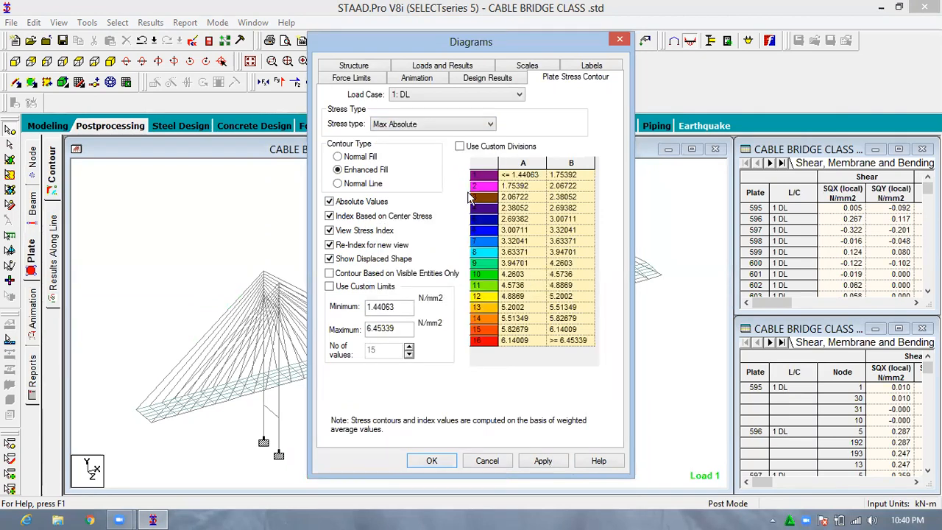
drag(505, 46, 515, 11)
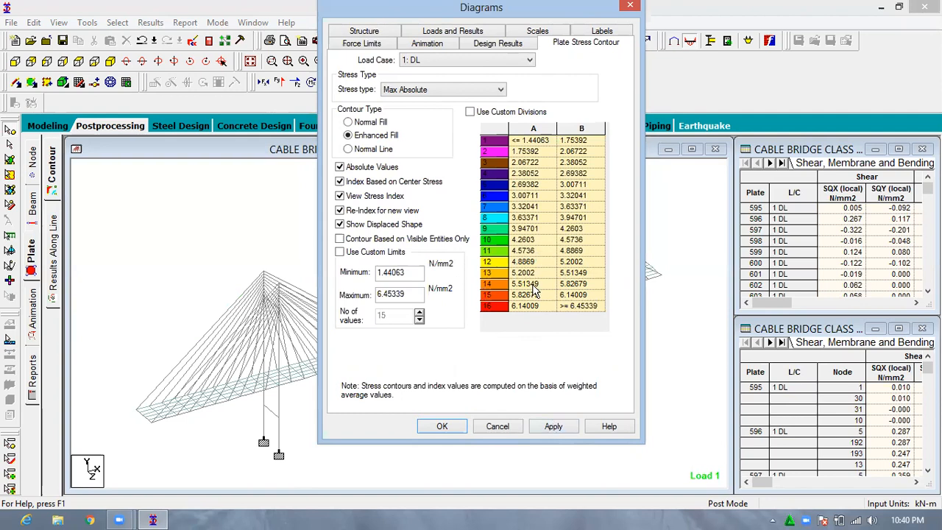
click(554, 427)
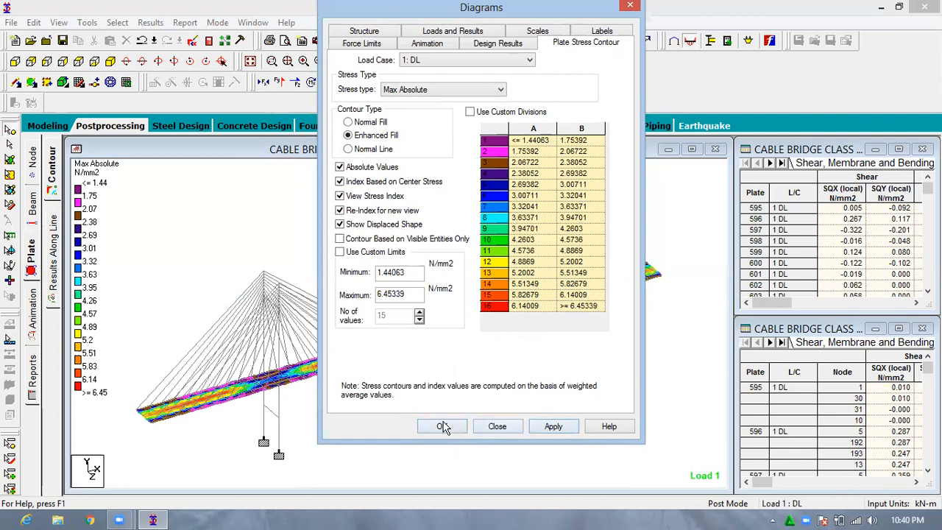
click(442, 427)
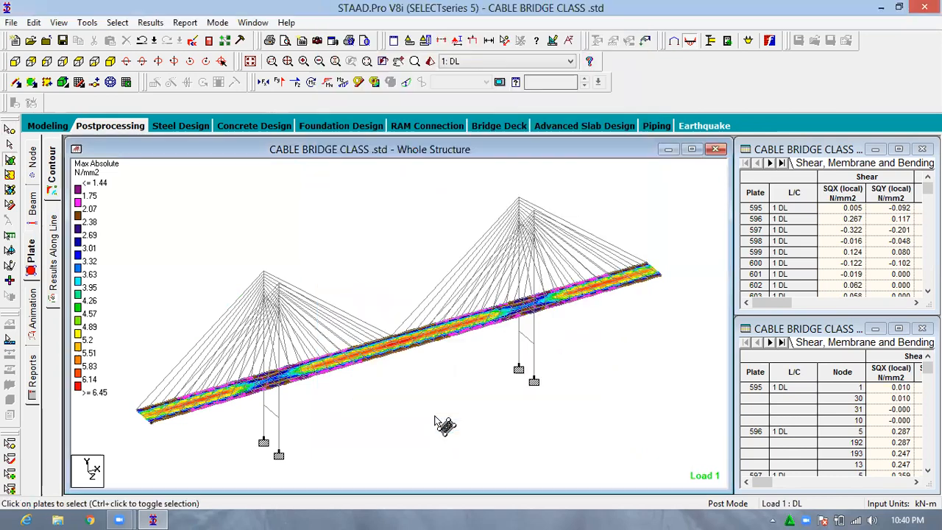
scroll(259, 428, up, 1)
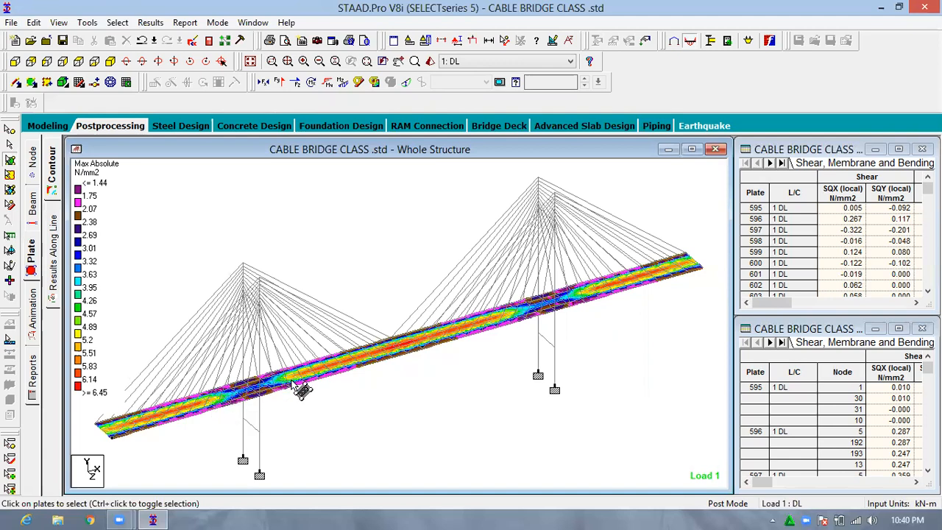
scroll(311, 383, up, 1)
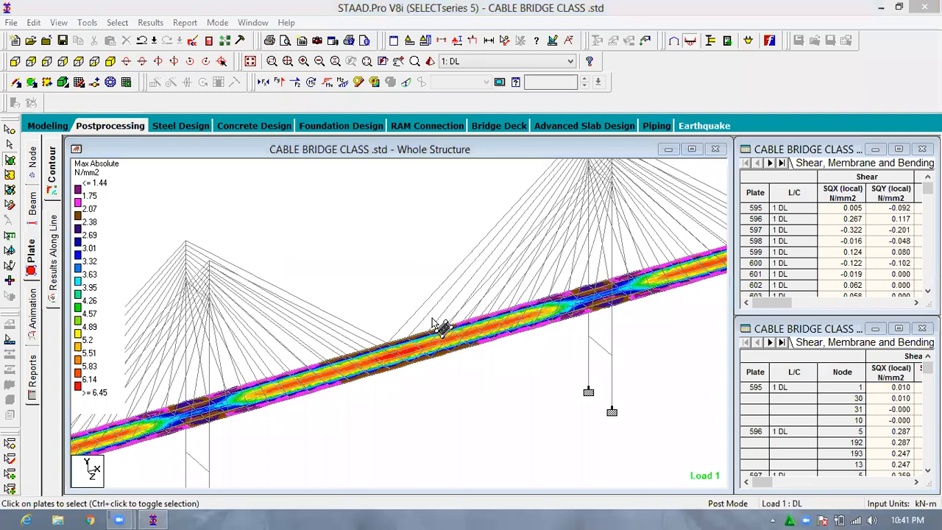
Show the beam forces as a Bending Z diagram, select a tower cable, and examine the diagram from the front and isometrically
click(34, 214)
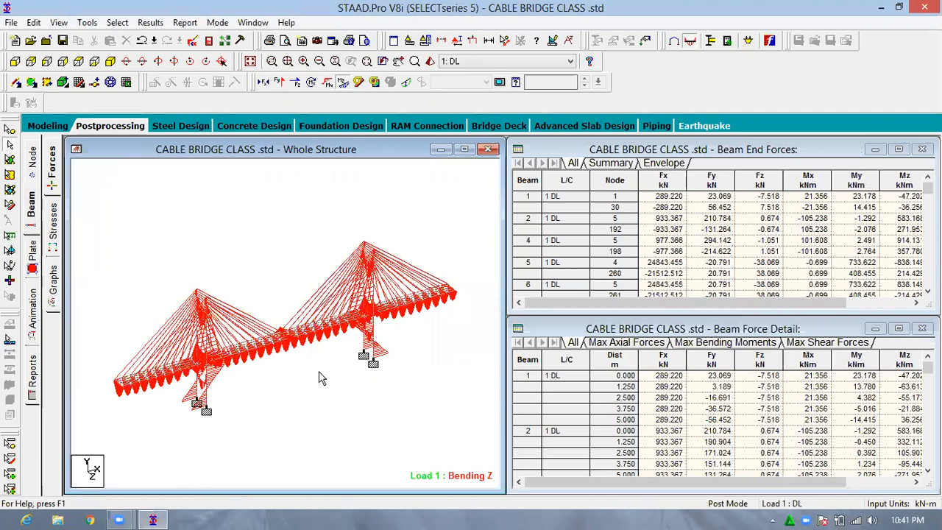
middle_drag(284, 399, 300, 366)
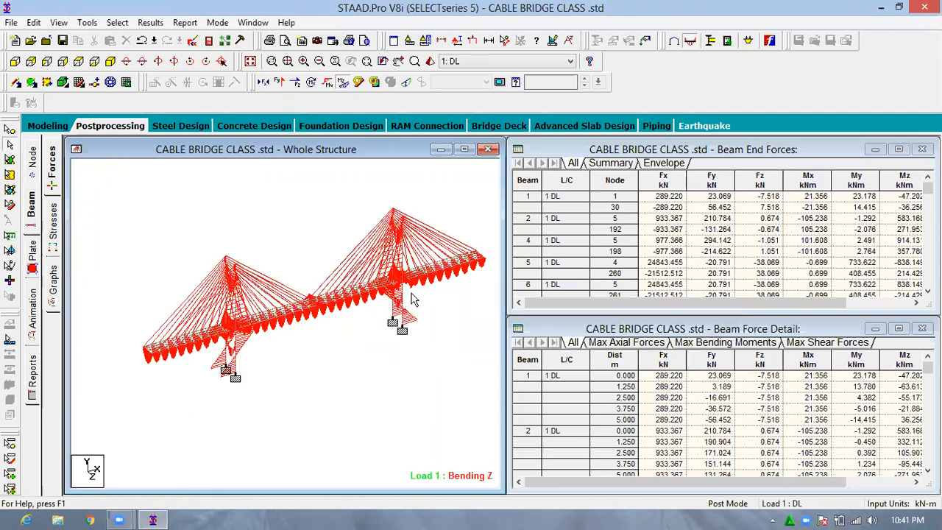
click(364, 239)
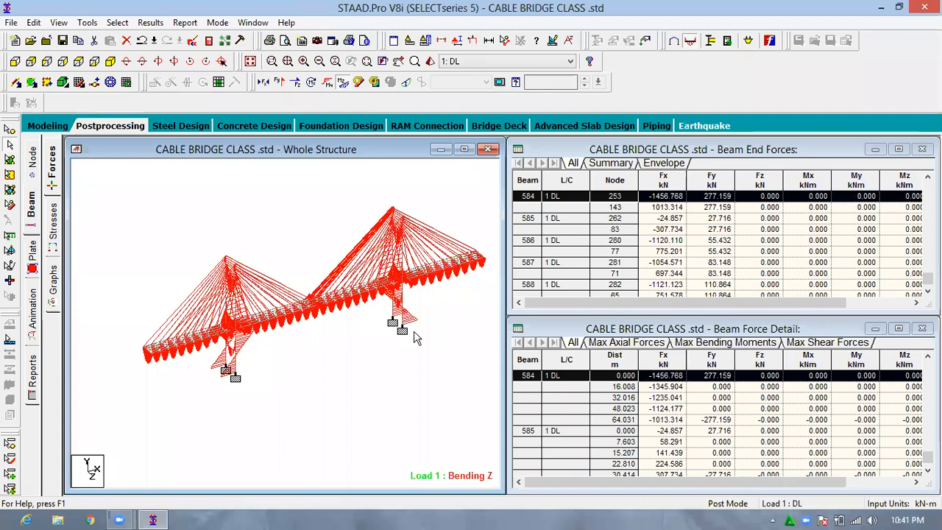
click(106, 117)
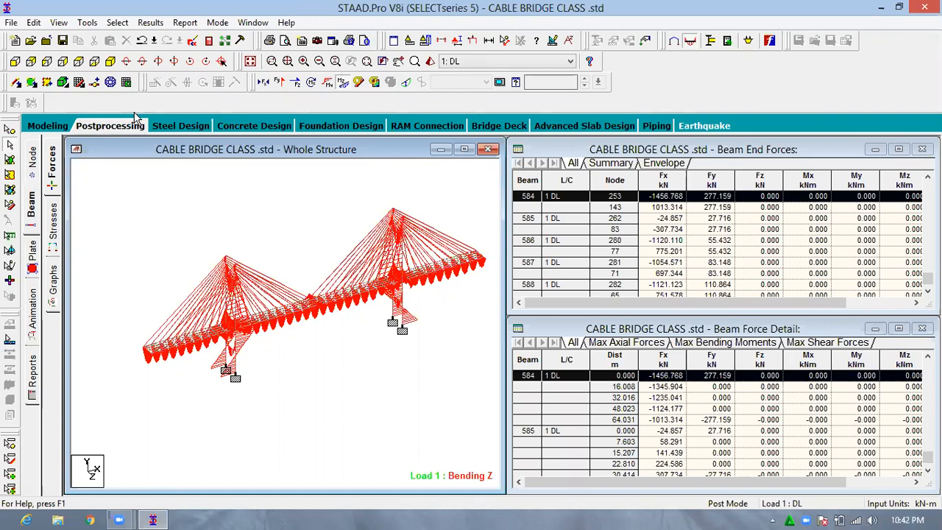
click(14, 63)
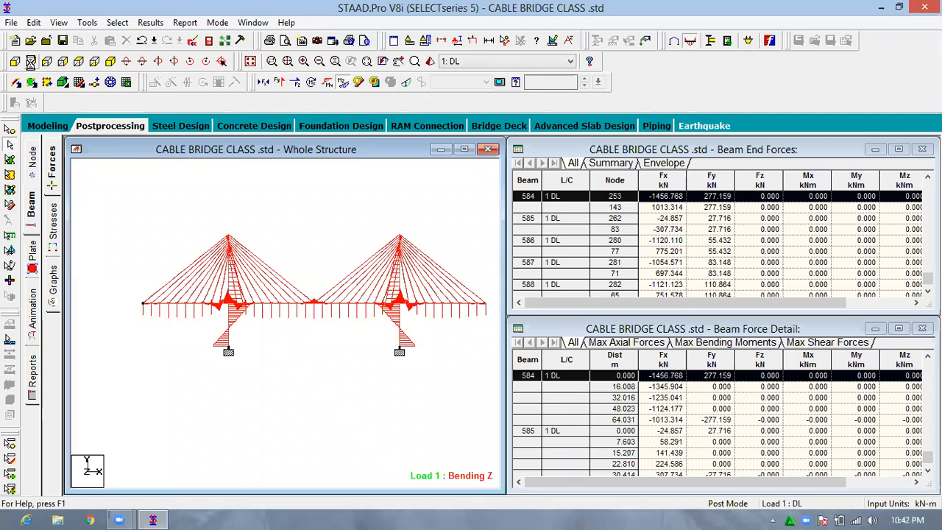
click(30, 62)
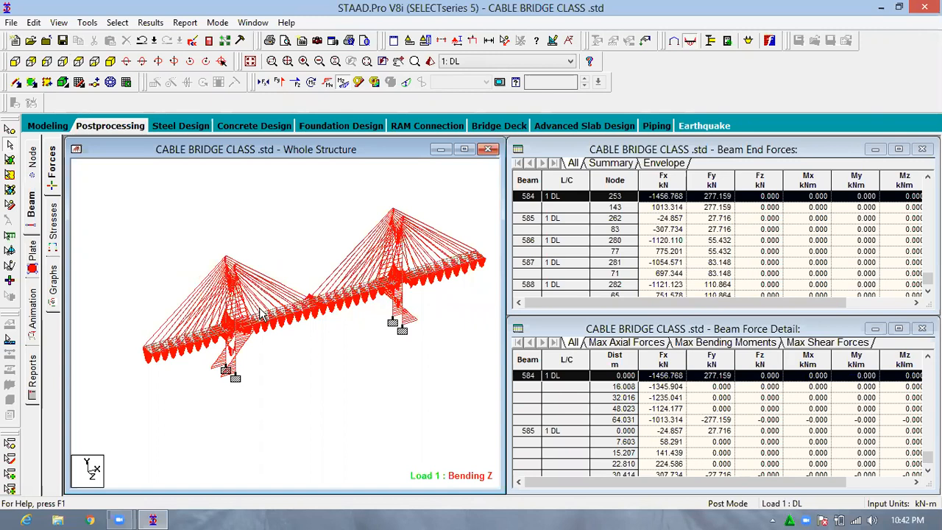
Show the beam stresses and examine the 3D stress contours and cross-section stresses of cable beams 584 and 565
mouse_move(263, 315)
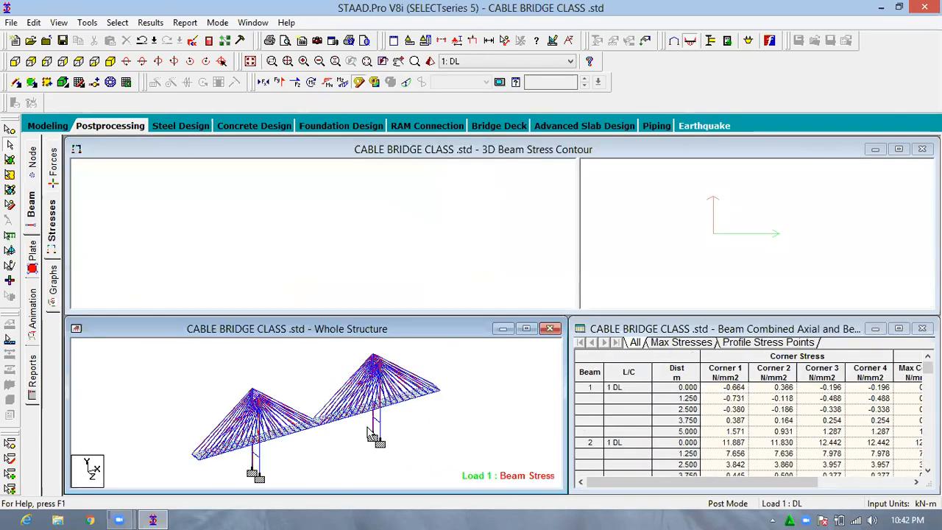
scroll(362, 439, up, 1)
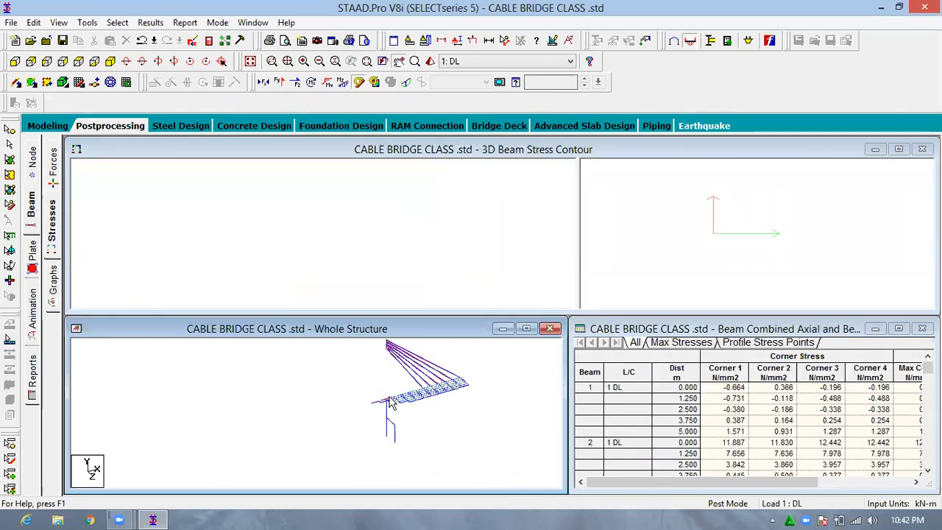
scroll(342, 391, up, 3)
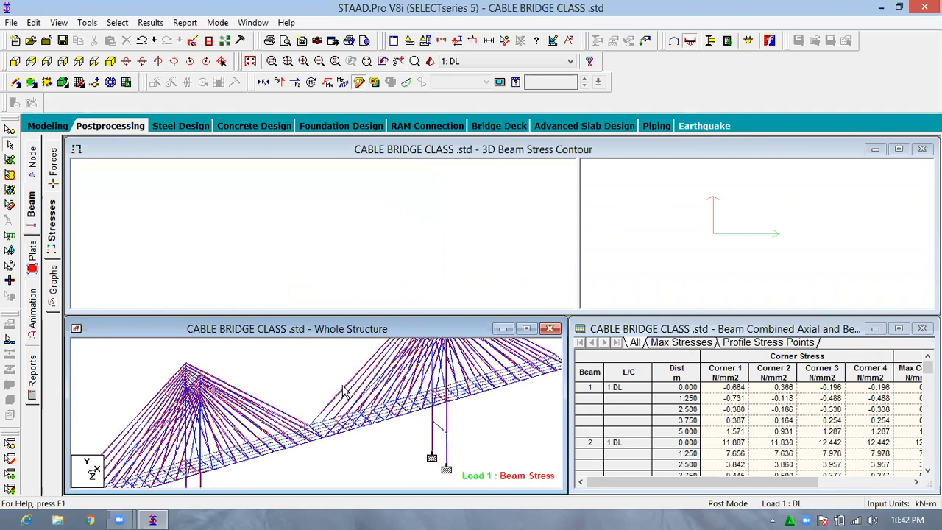
click(343, 392)
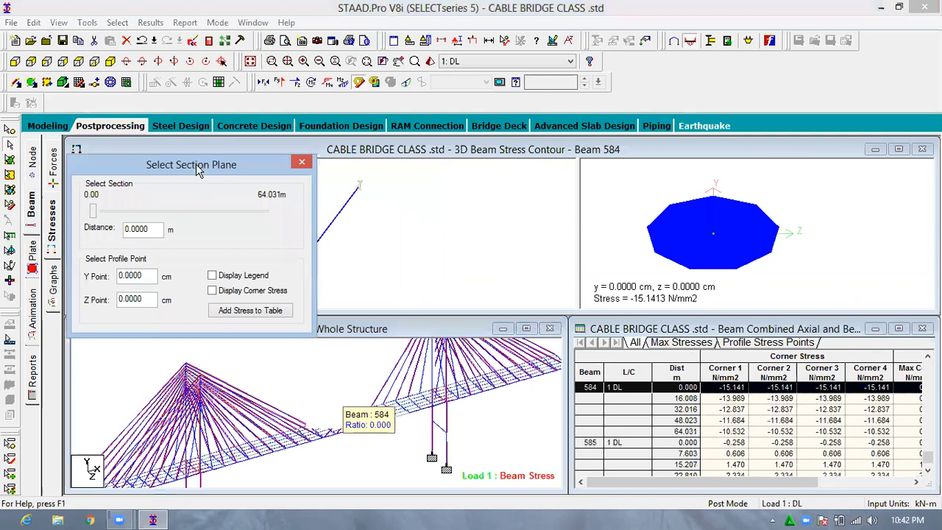
drag(197, 168, 367, 115)
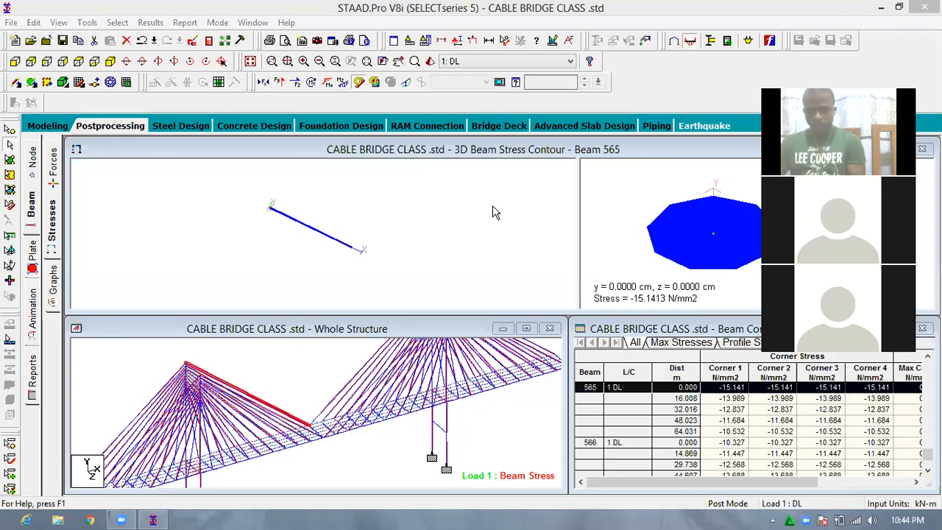
click(457, 236)
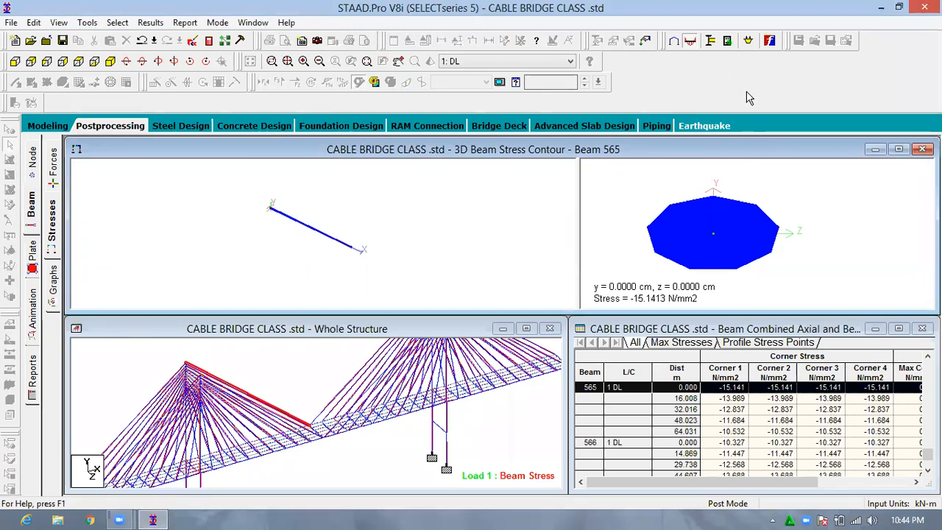
Return to the modeling properties, highlight the deck plates assigned the Plate Thickness property, and clear the selection
click(47, 126)
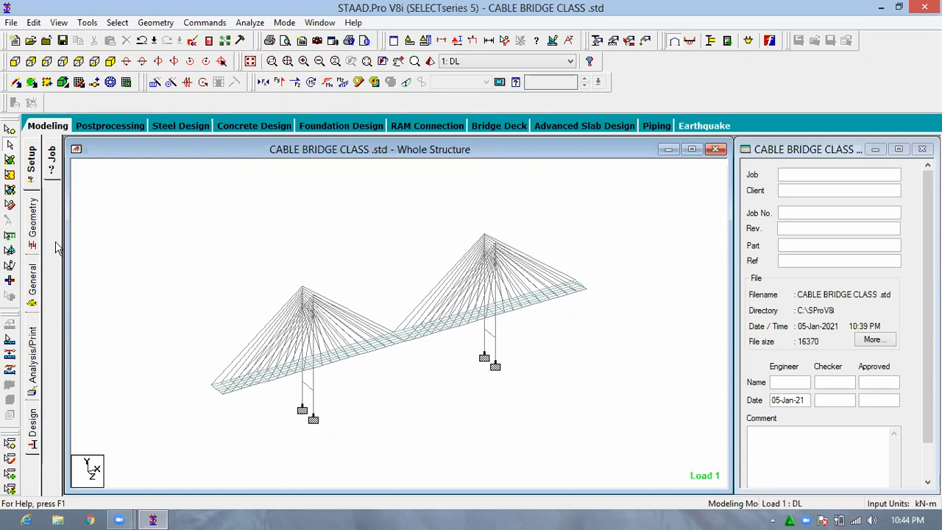
click(39, 280)
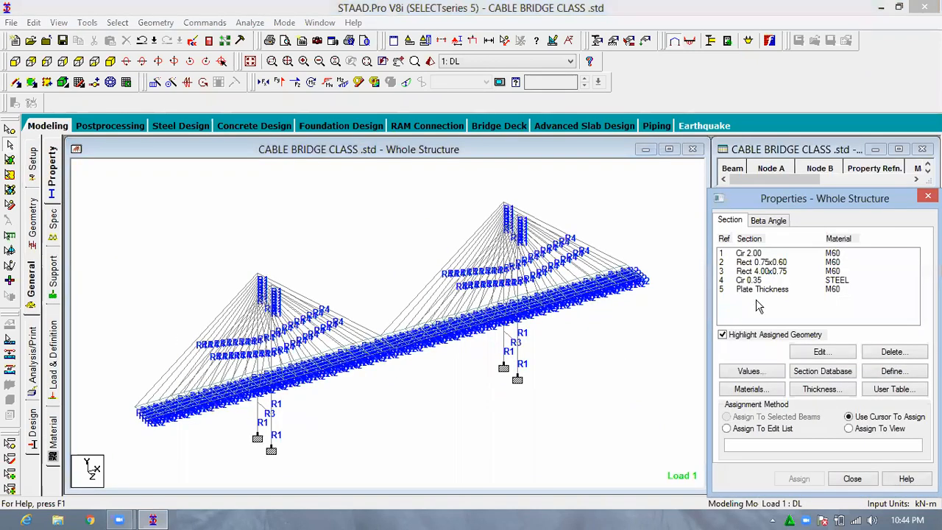
click(768, 291)
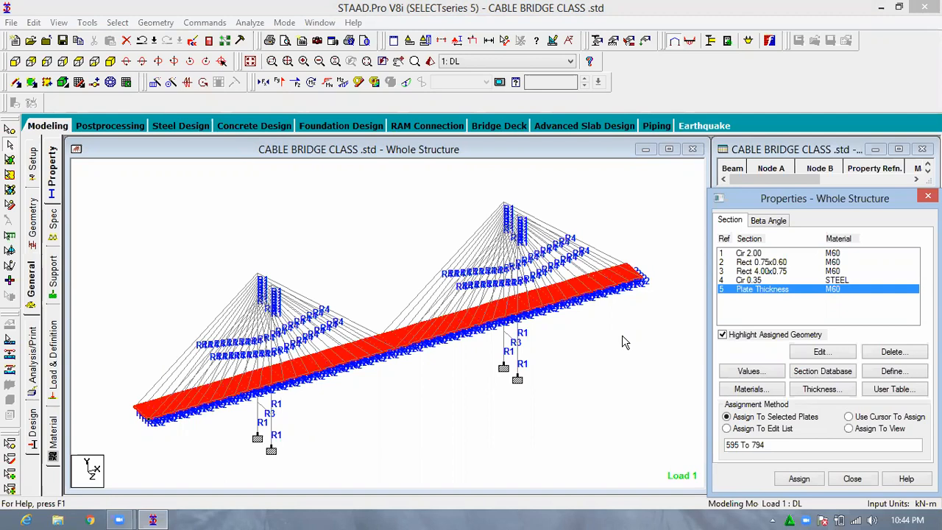
click(616, 368)
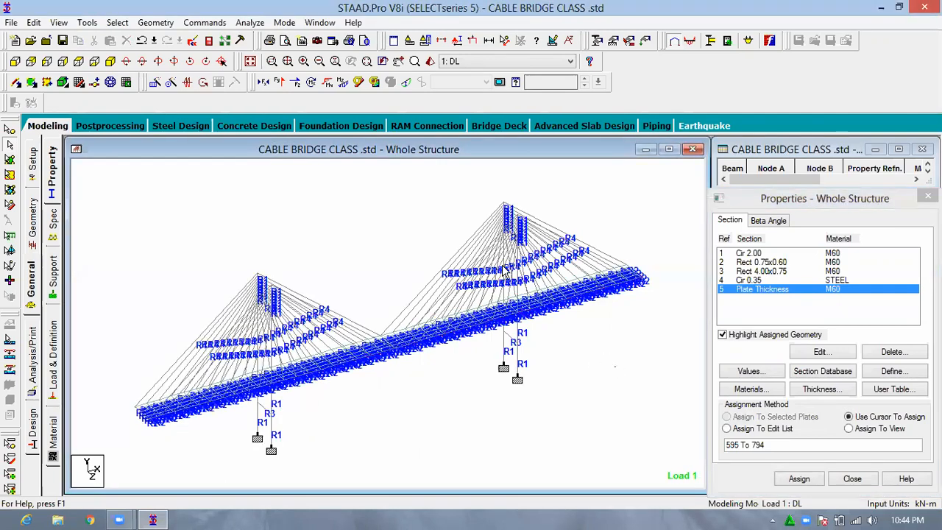
Run the analysis of the cable bridge model again
click(250, 22)
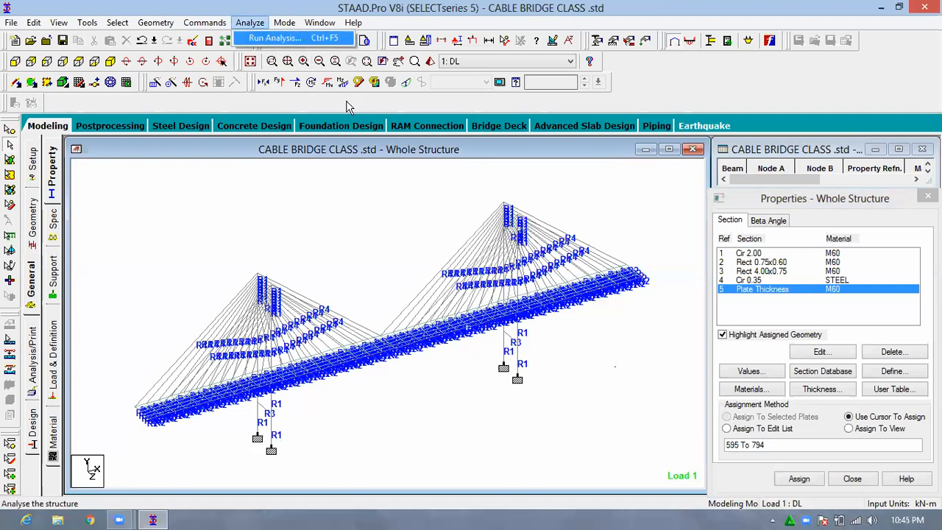
click(280, 37)
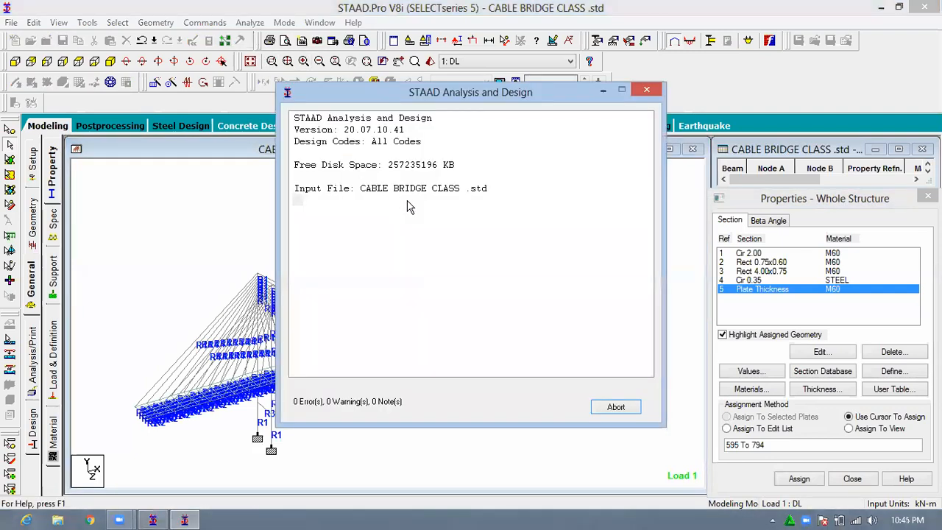